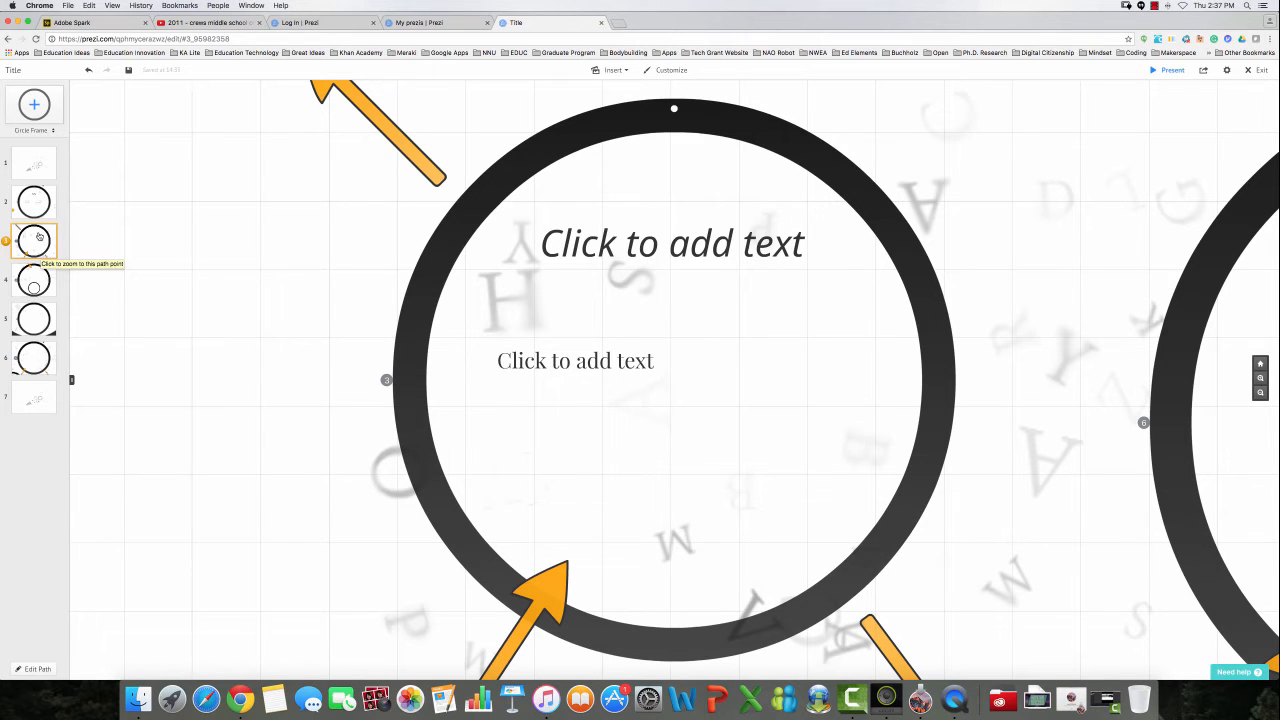
Step from path point 4 forward to 6 and back, then jump to the sixth circle frame.
click(33, 284)
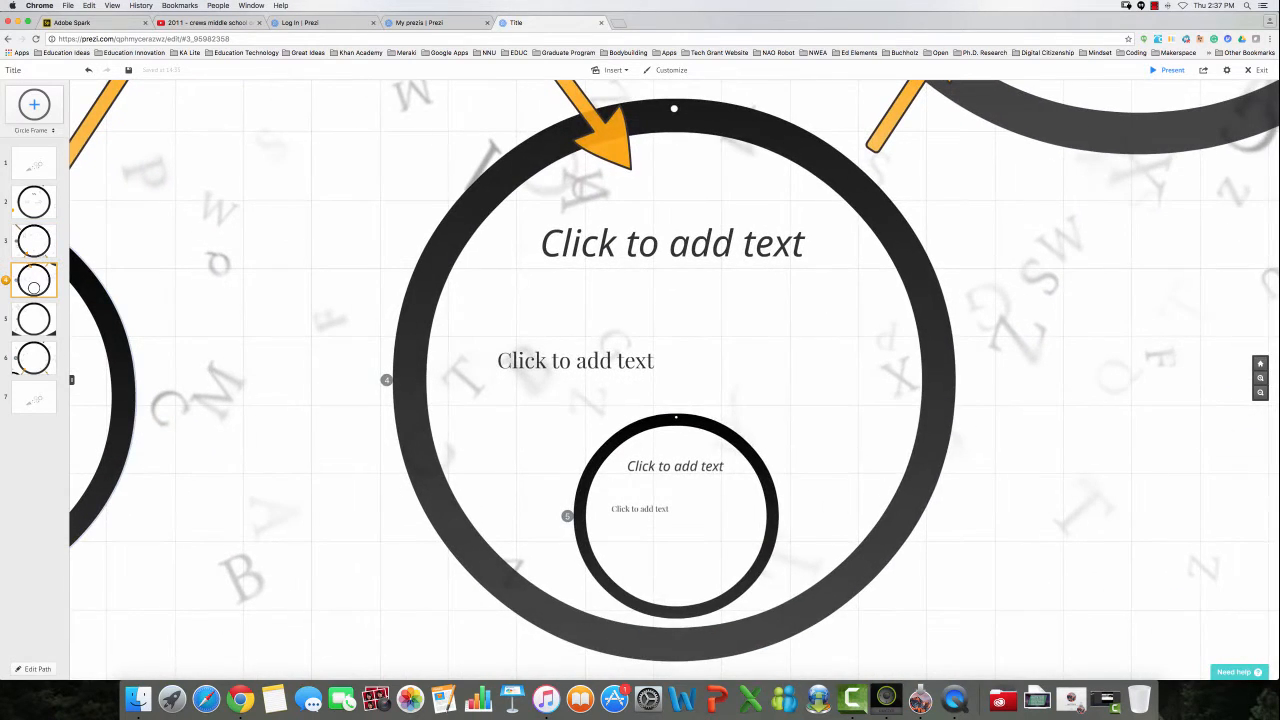
key(Right)
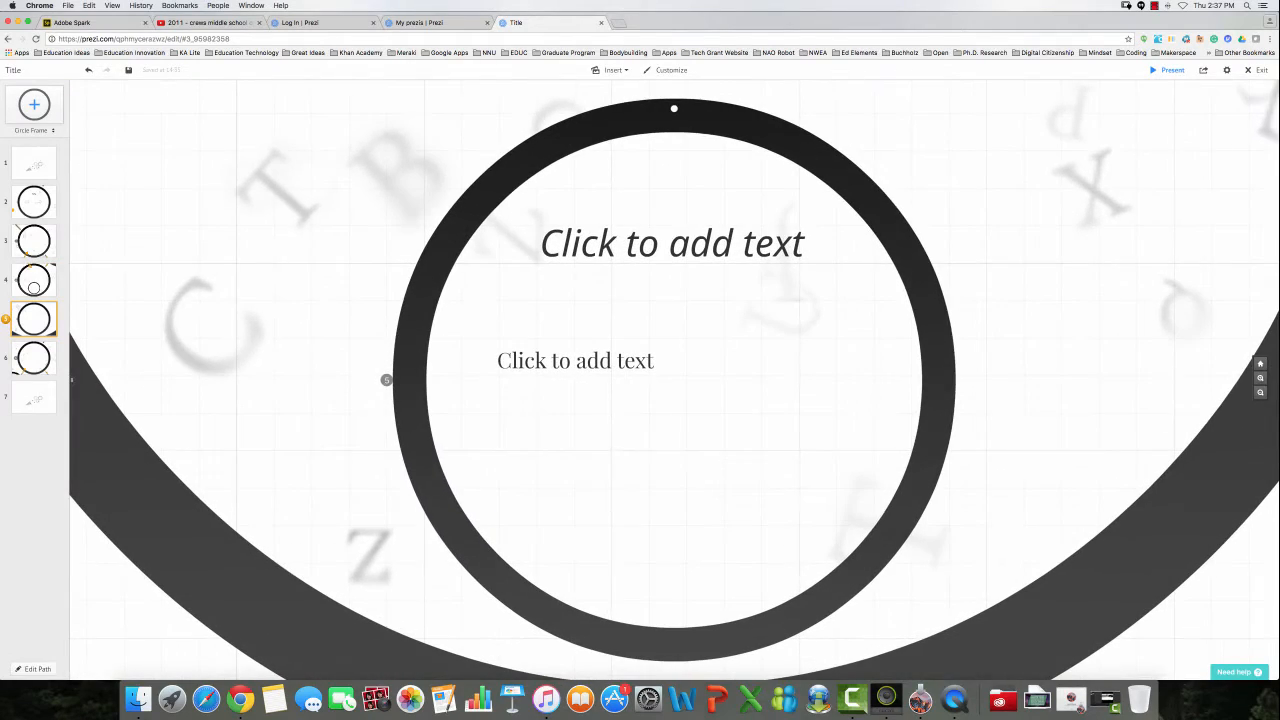
key(Right)
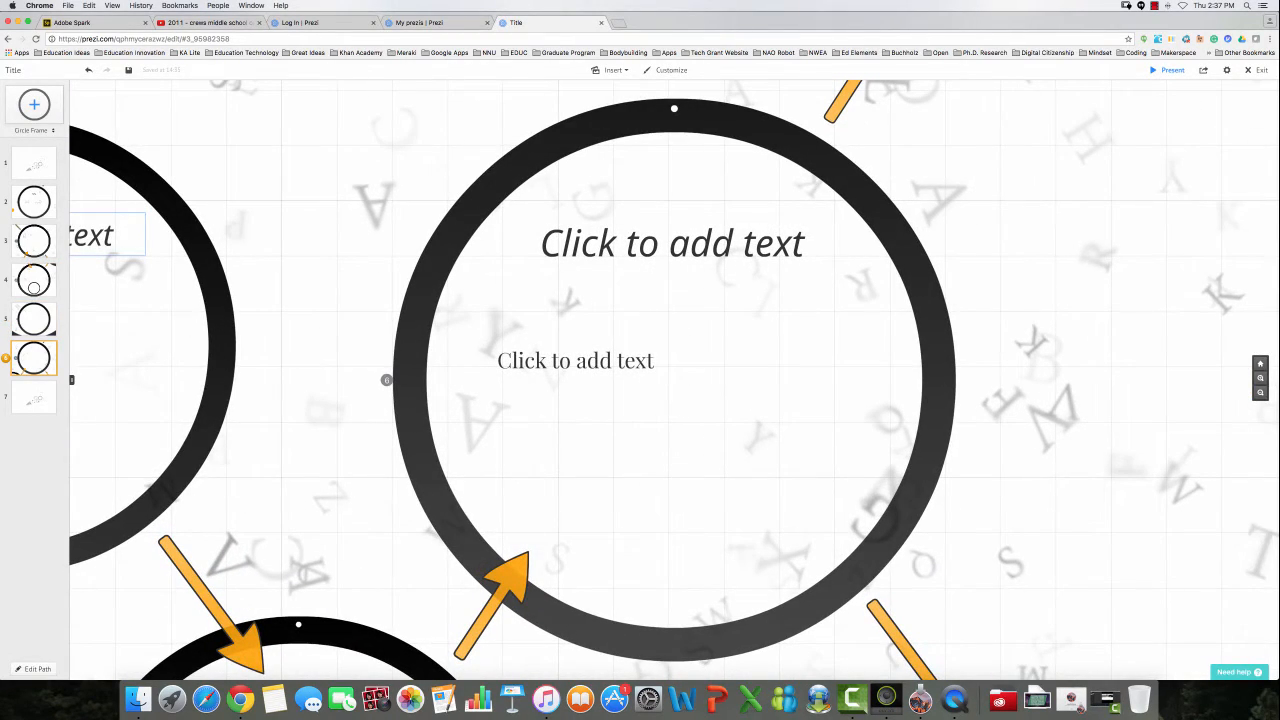
key(Left)
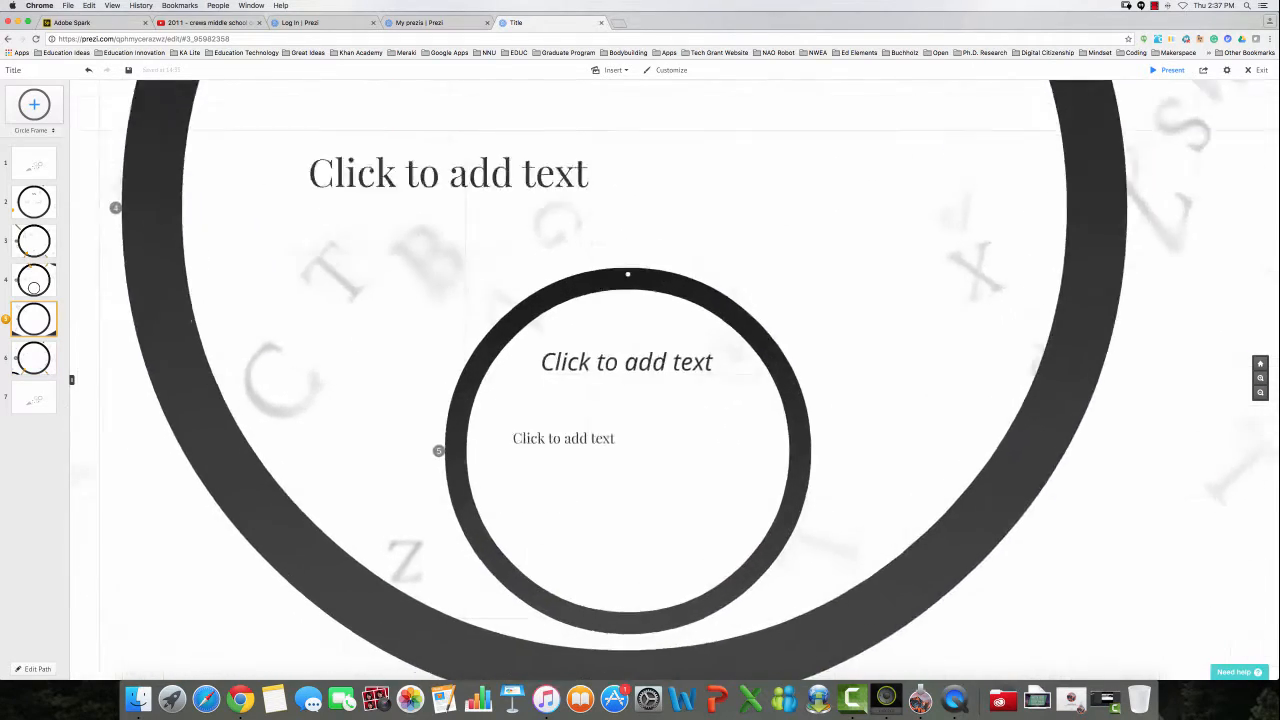
key(Left)
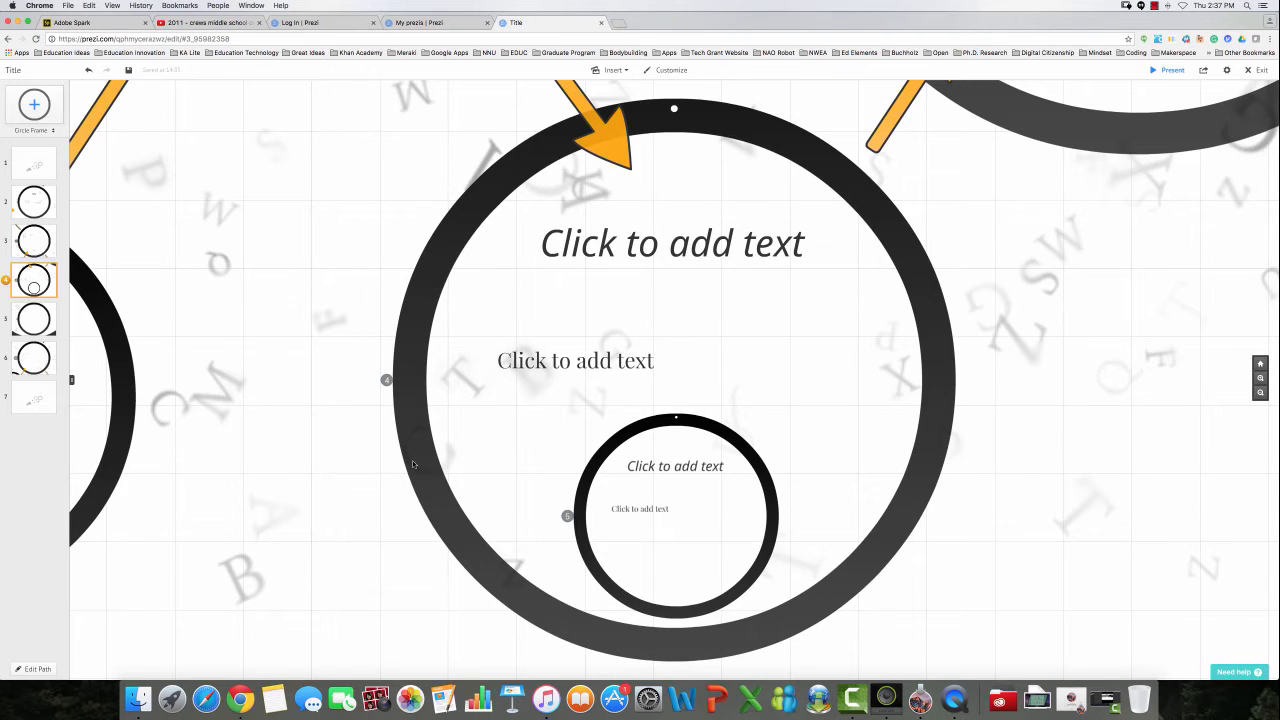
click(774, 508)
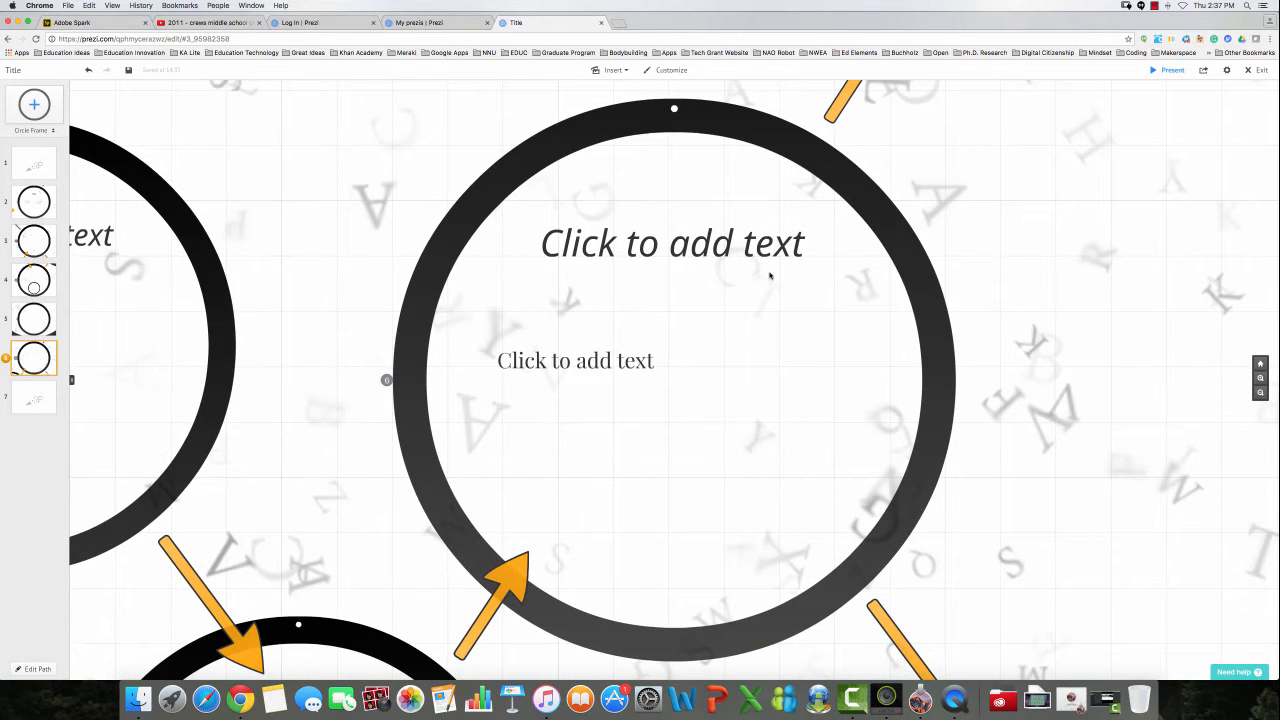
Place a cloud thought-bubble from the Simple Dark symbol set inside the sixth circle frame.
click(610, 71)
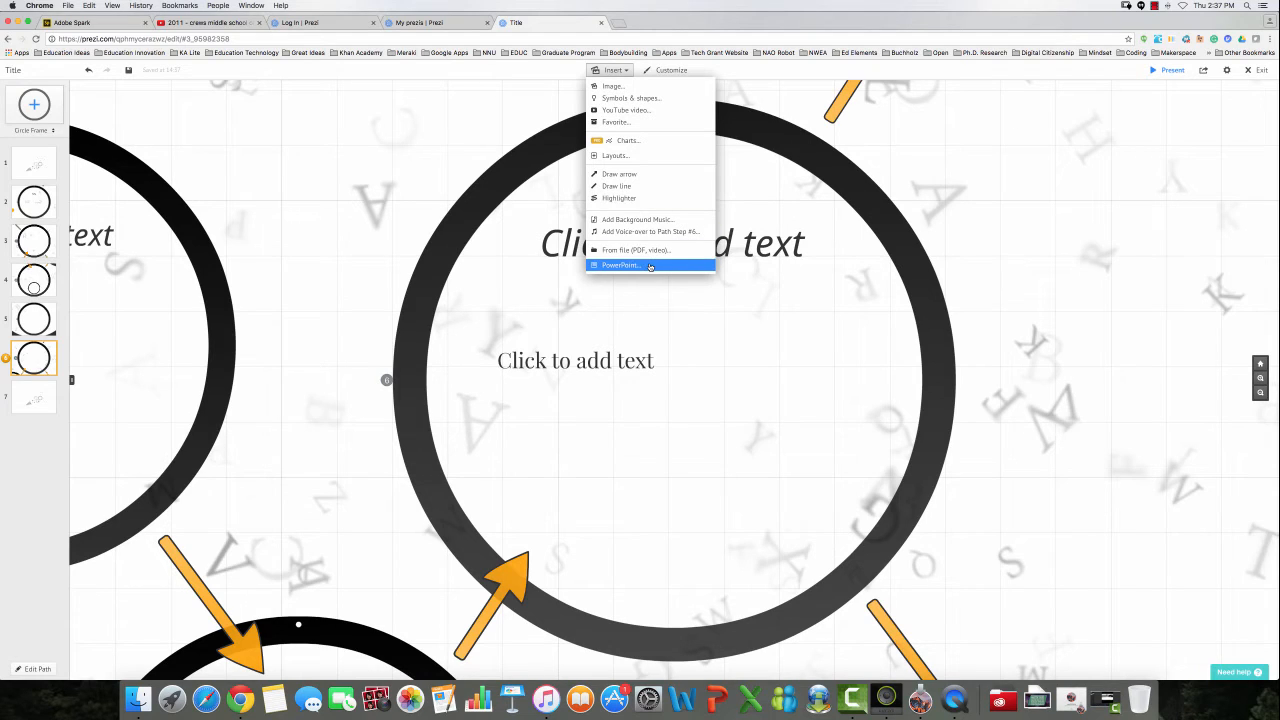
click(661, 102)
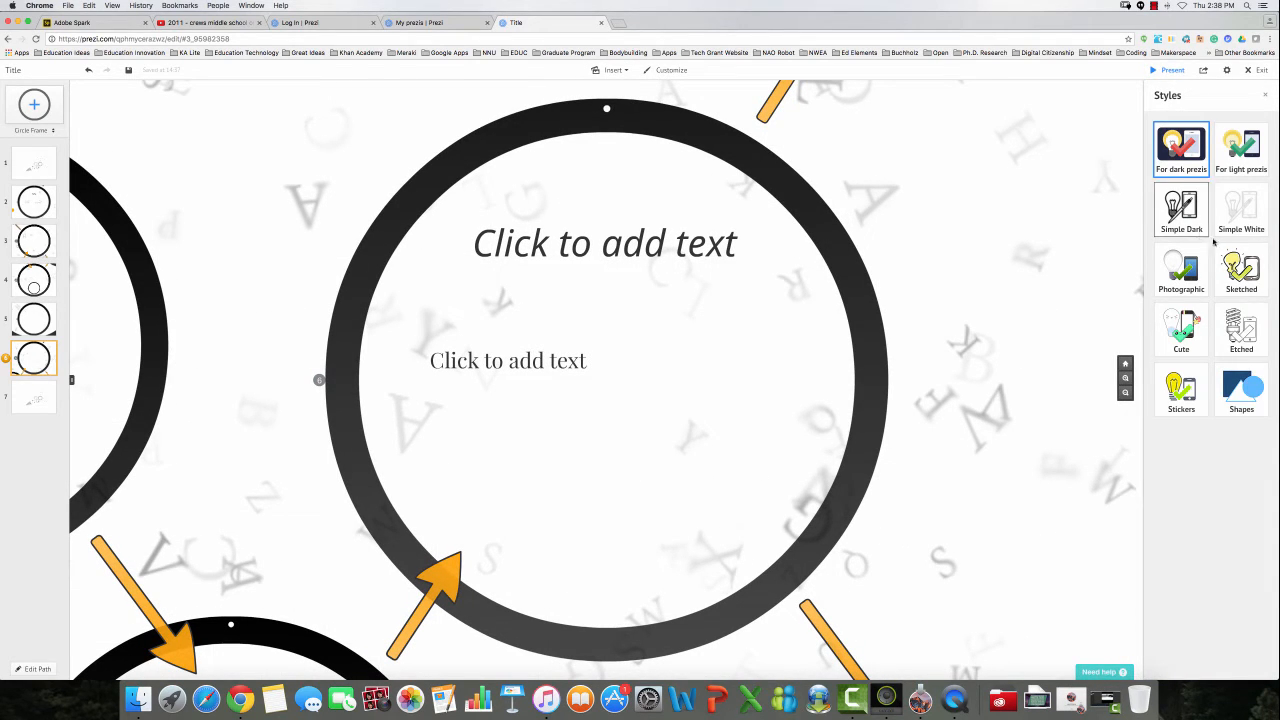
click(1181, 215)
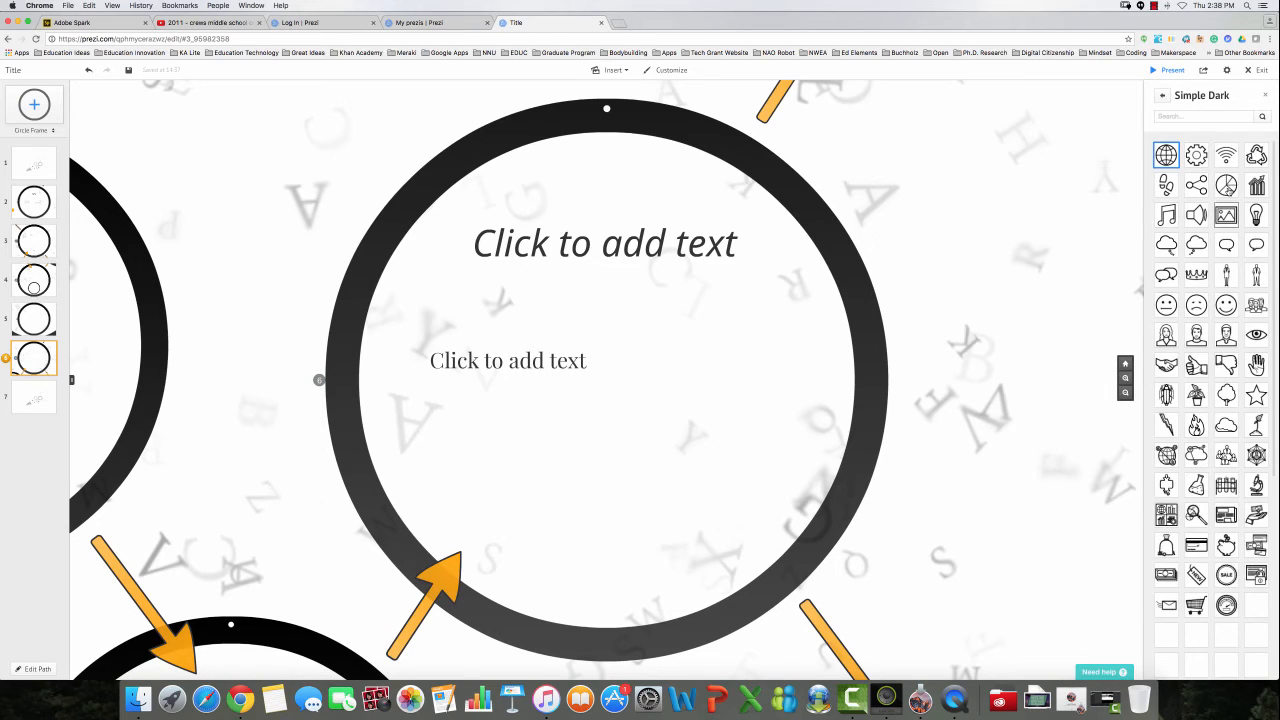
click(1164, 95)
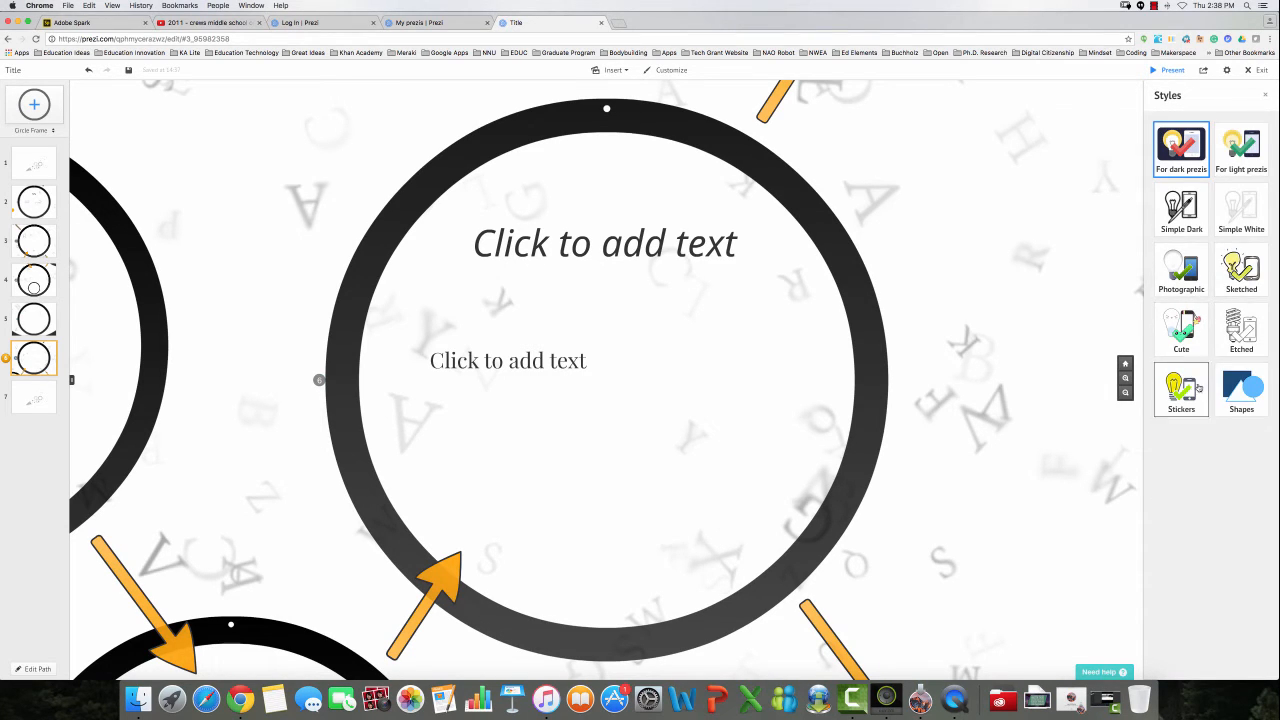
click(1184, 231)
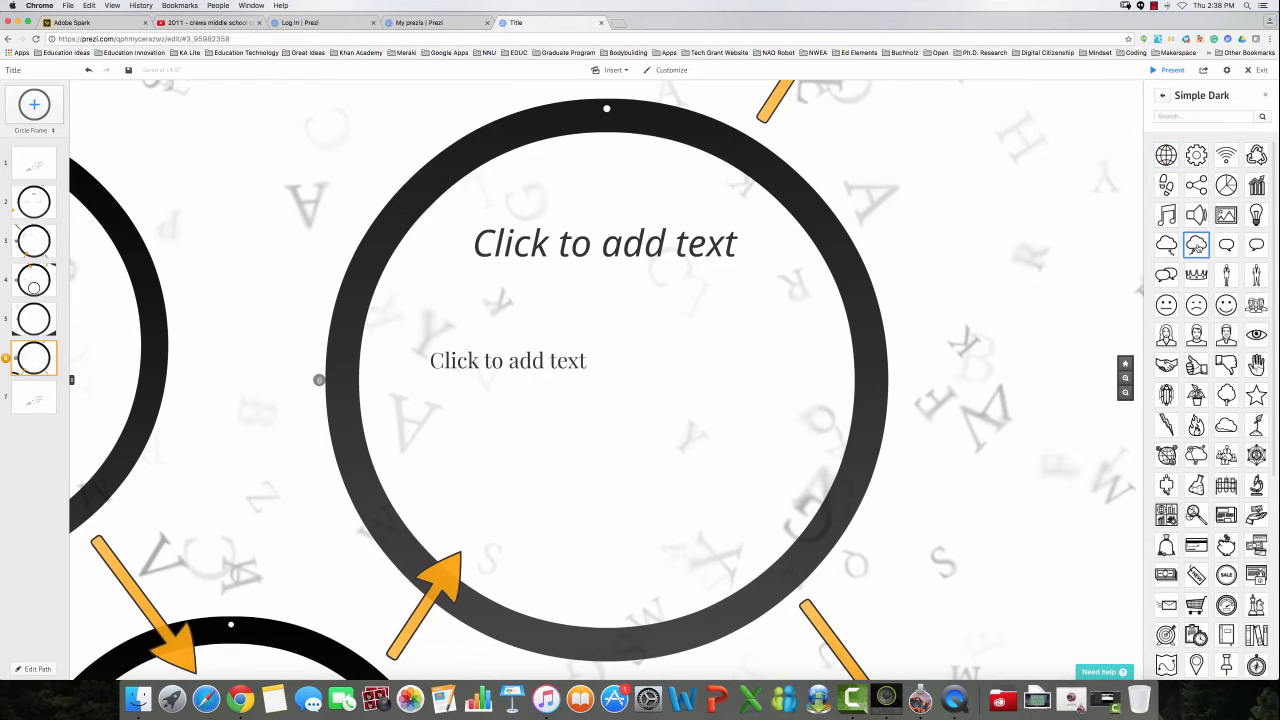
drag(1196, 244, 715, 367)
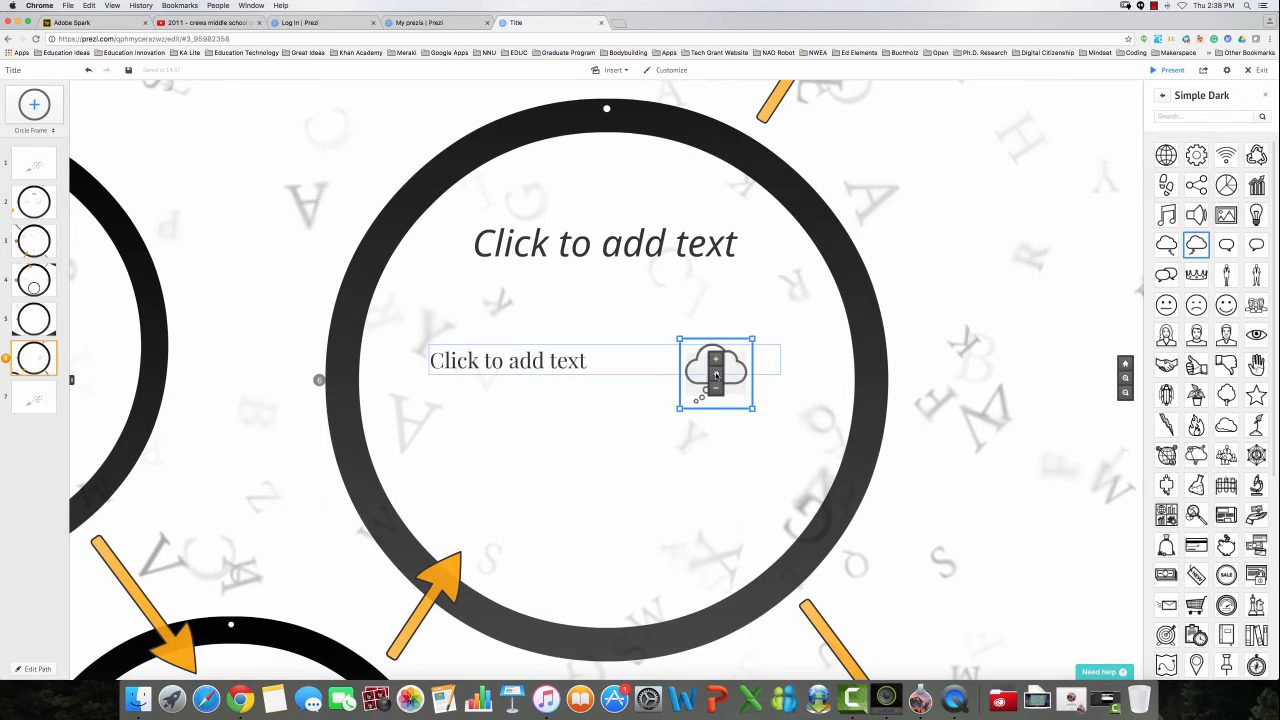
Enlarge the cloud and add a Simple Dark tree symbol to the frame, then close the symbols library.
drag(755, 407, 789, 432)
drag(1226, 396, 523, 478)
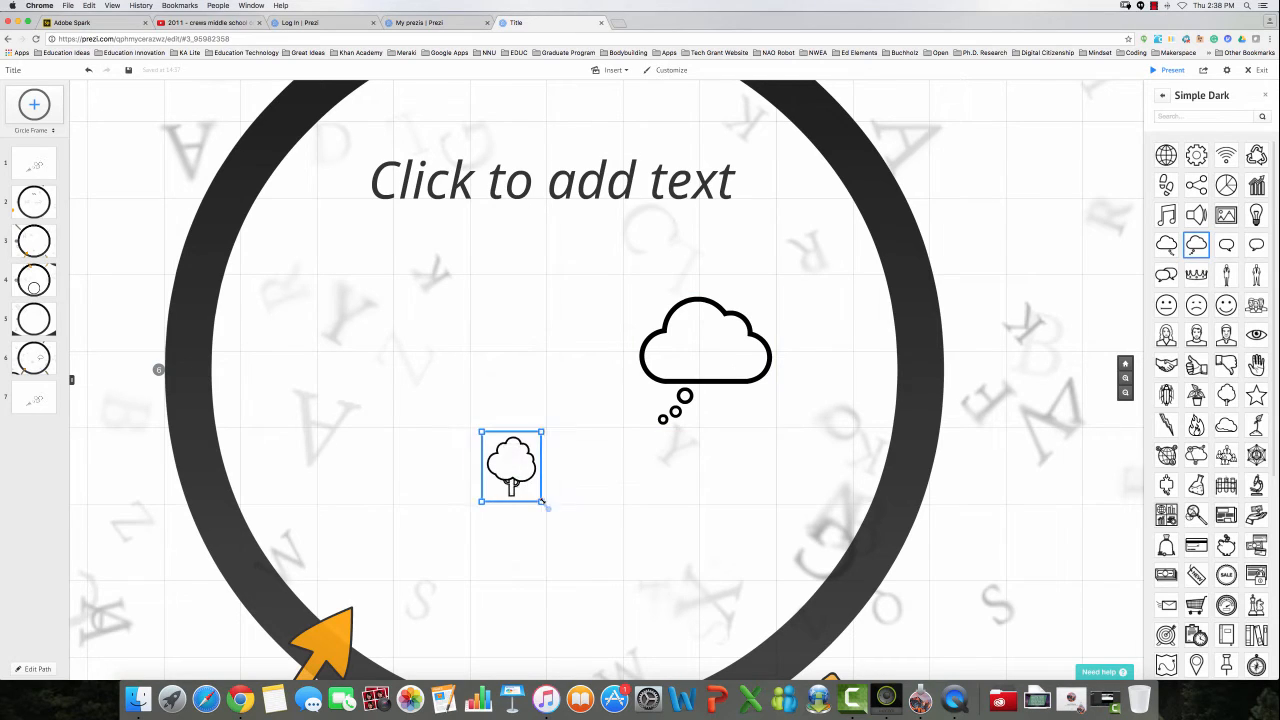
click(622, 576)
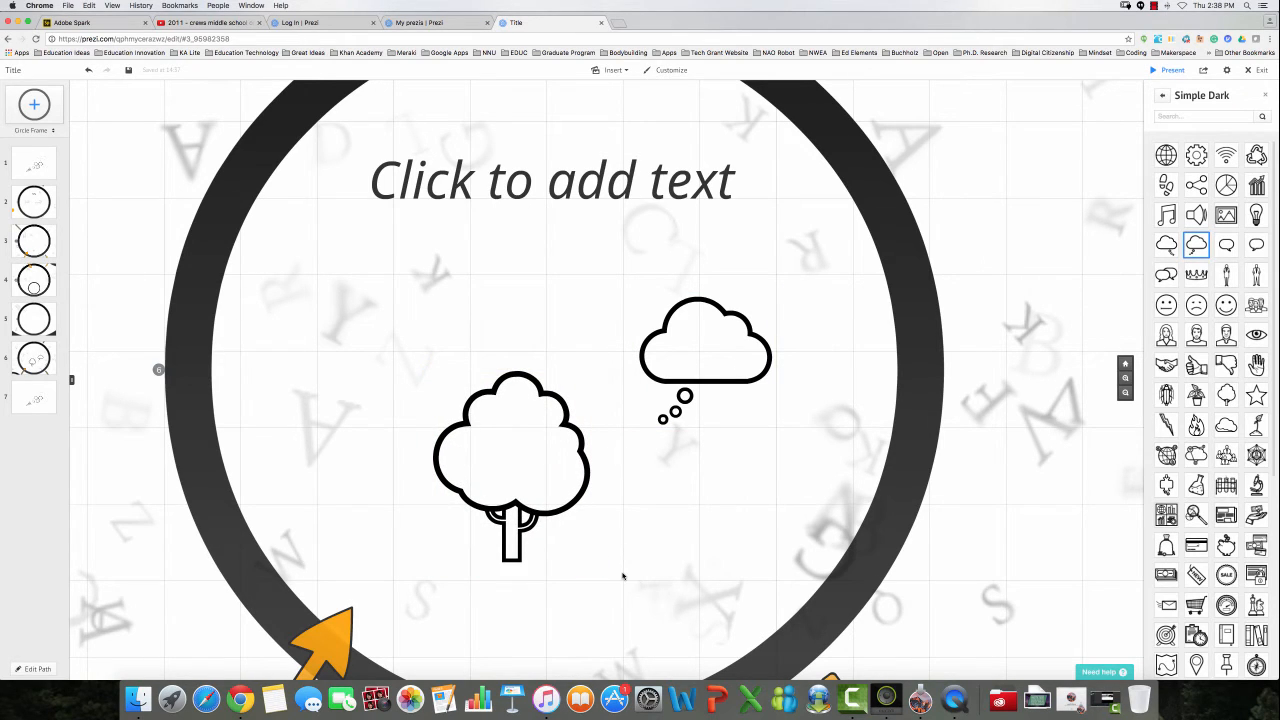
click(1267, 96)
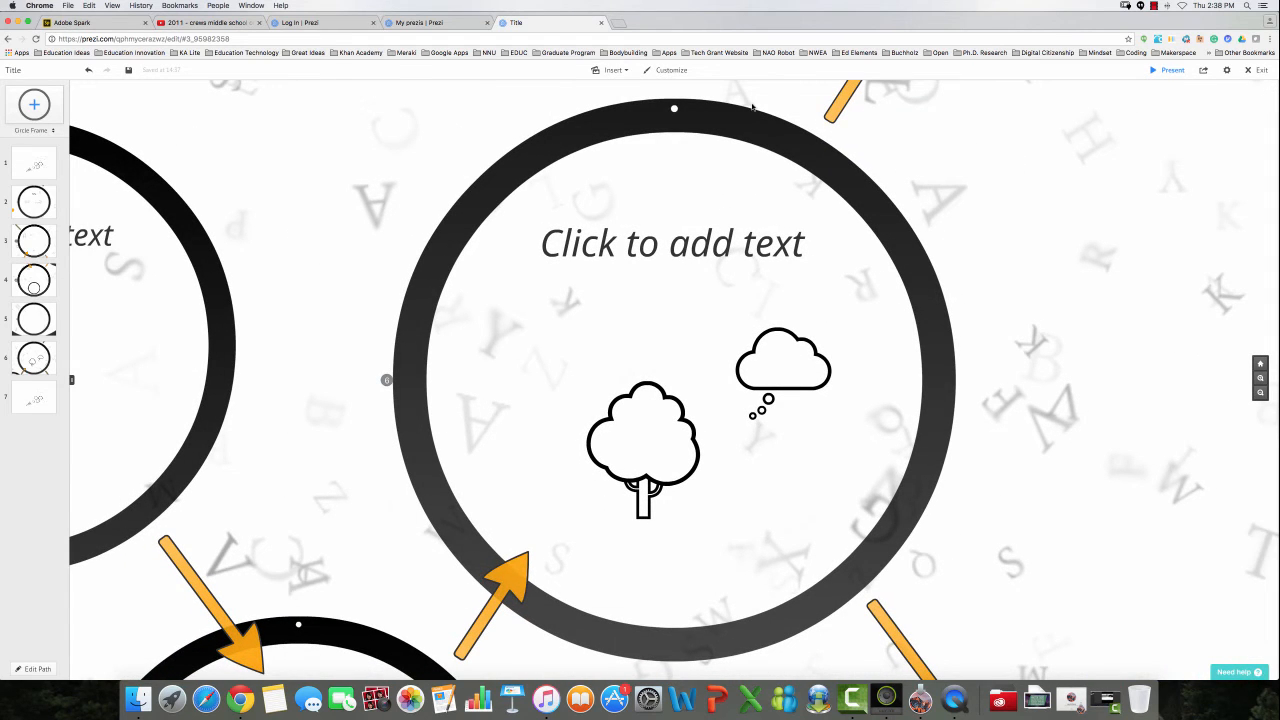
click(615, 70)
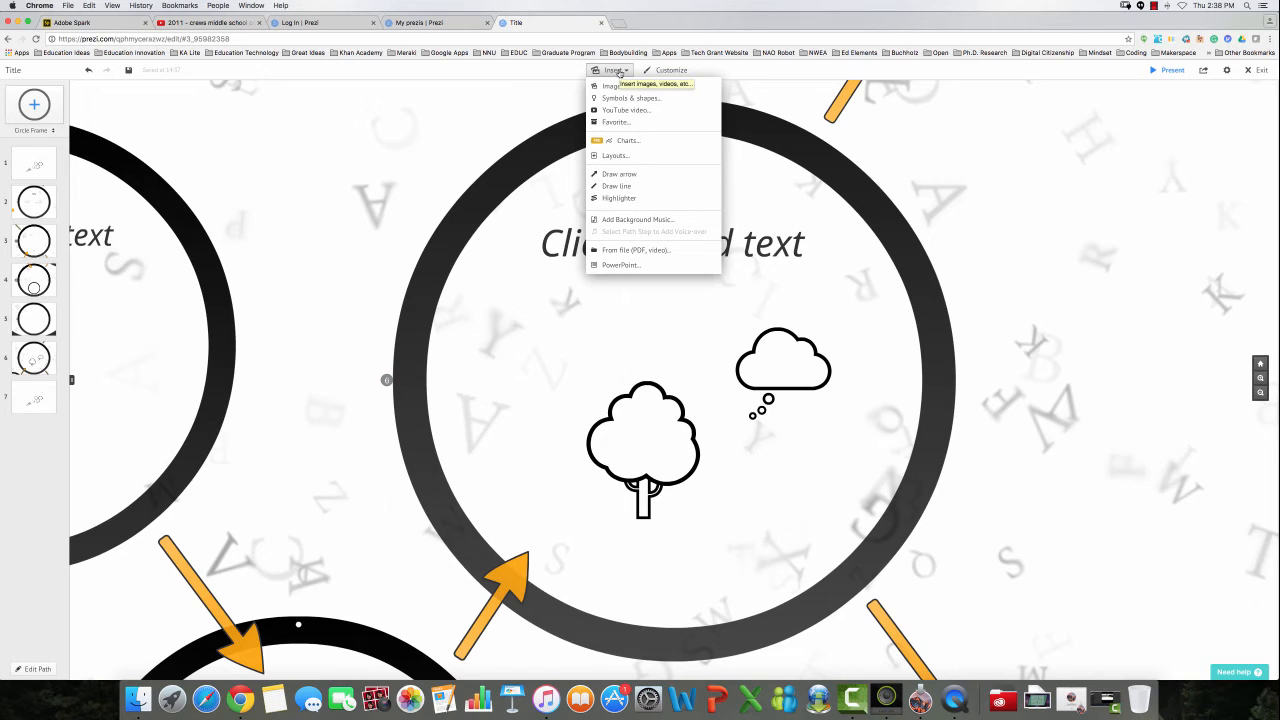
Nest a small plain circle frame inside the big frame's left side and make it path step 7.
click(635, 158)
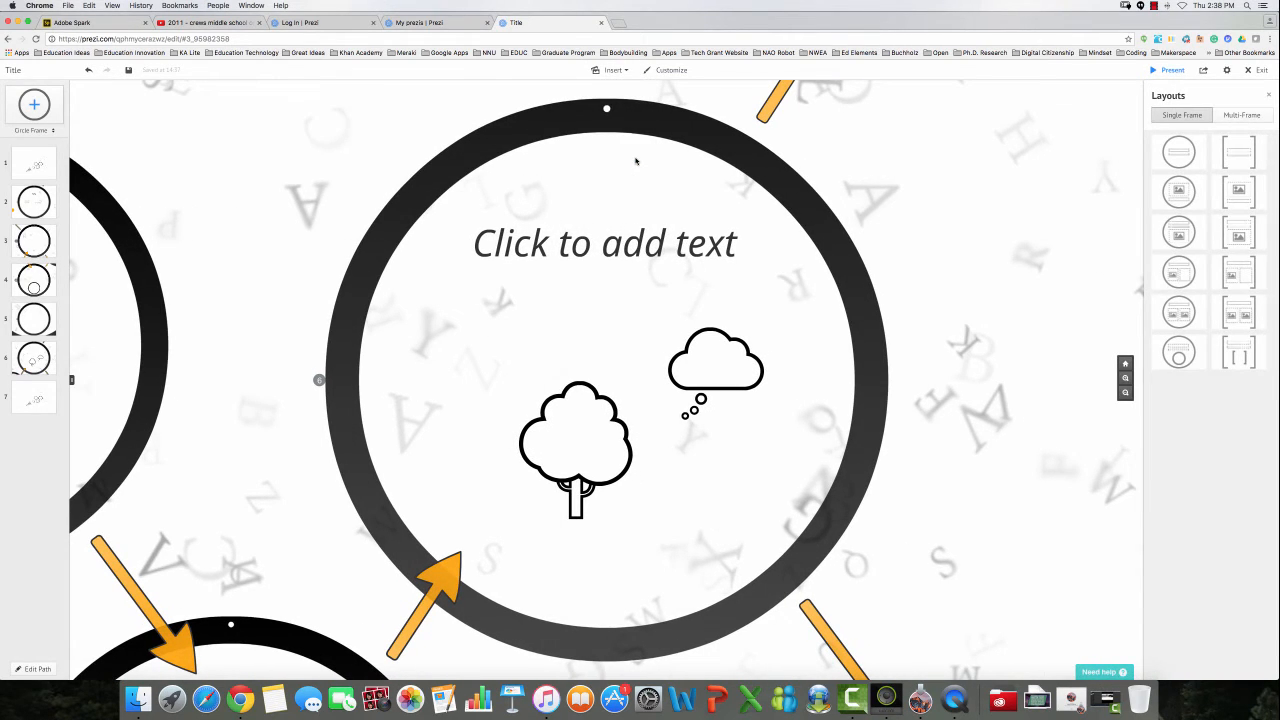
click(612, 70)
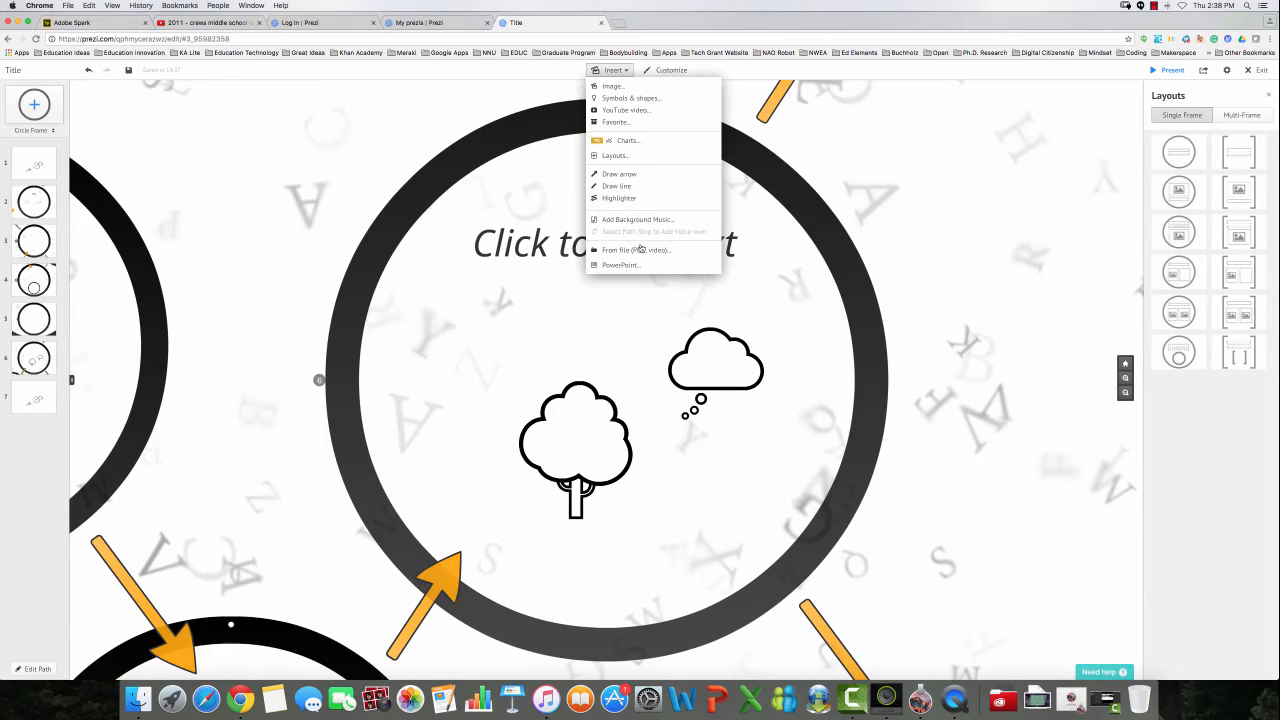
click(637, 158)
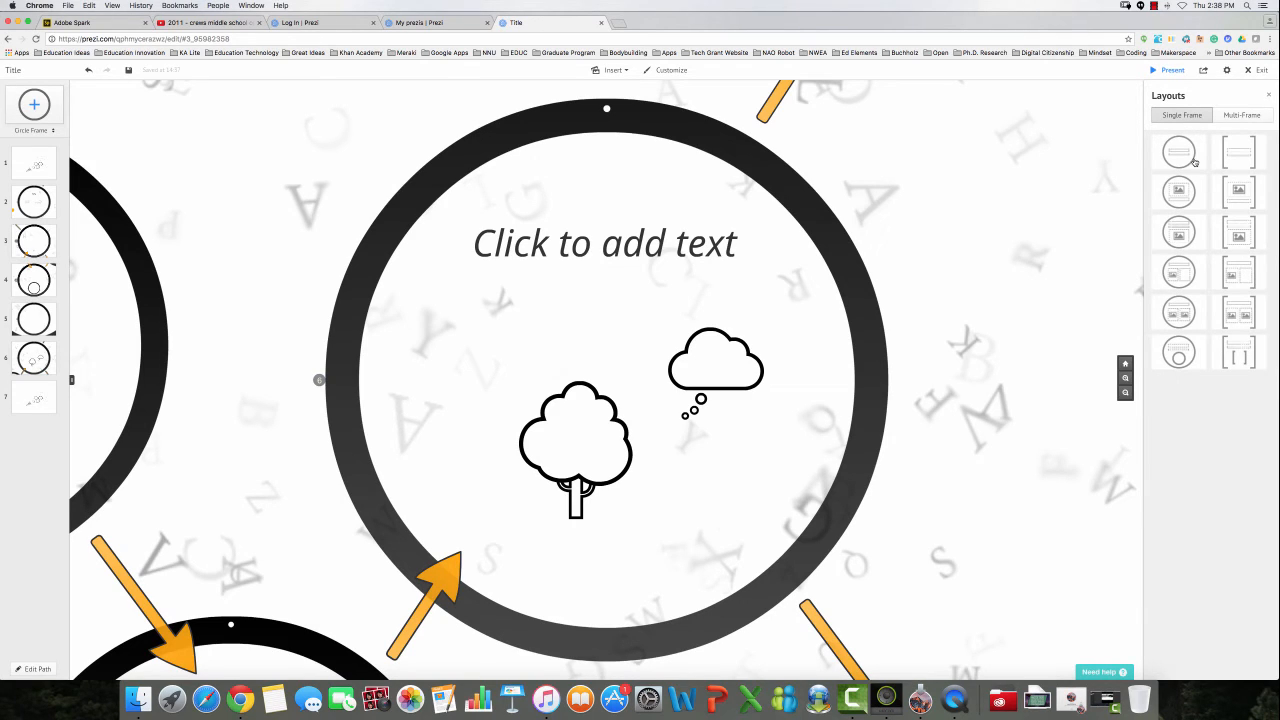
click(1194, 161)
drag(1194, 161, 443, 330)
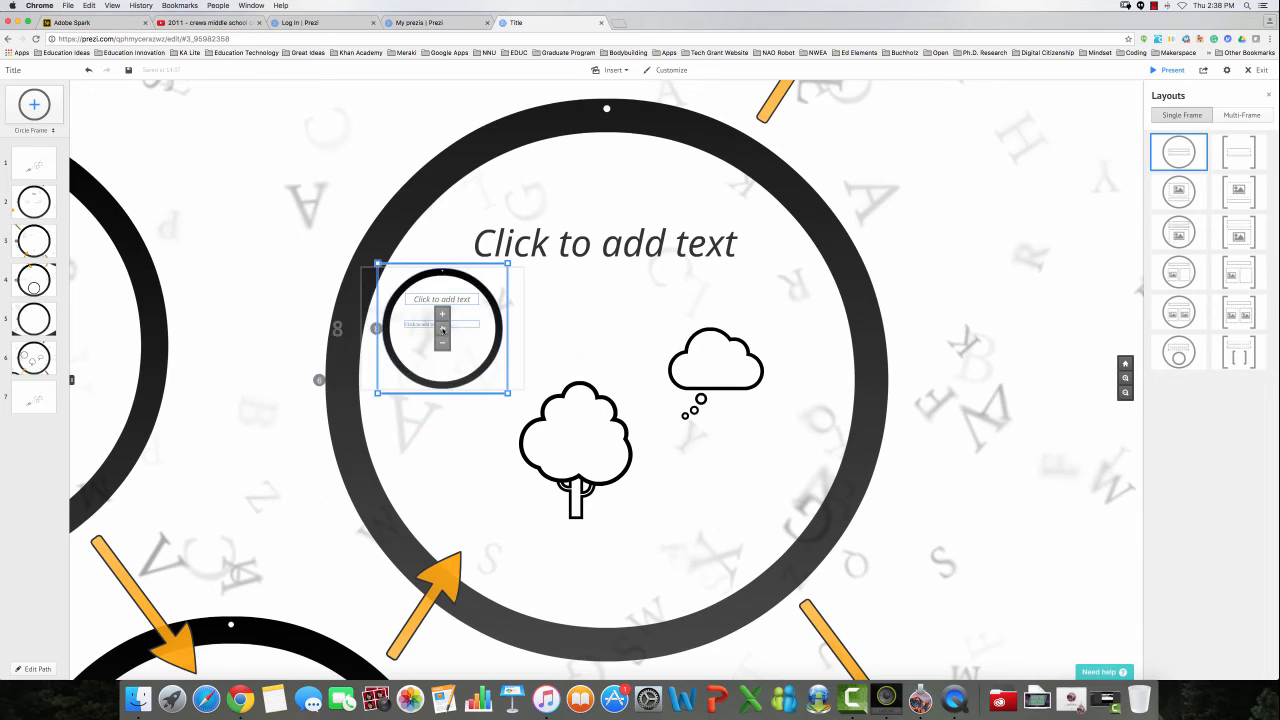
click(559, 350)
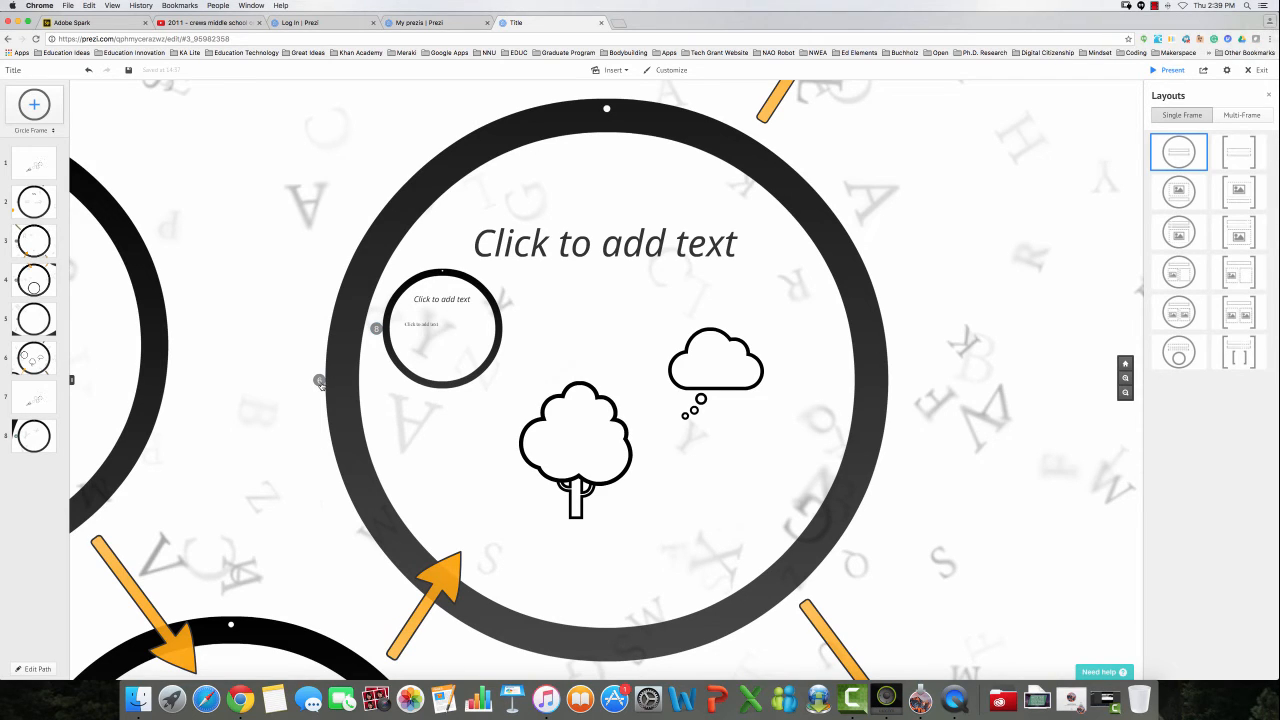
drag(38, 447, 30, 403)
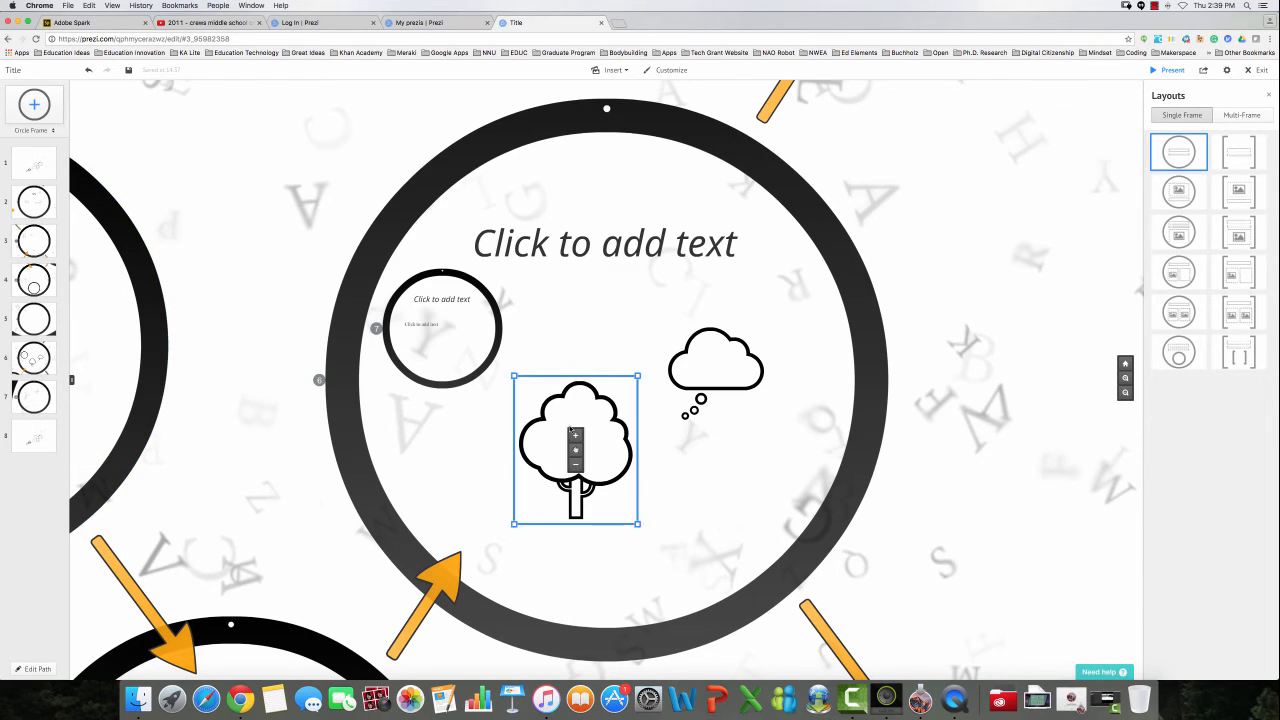
Select and deselect the tree, dismiss a stray text box, and check path steps 7 and 6.
click(571, 443)
click(763, 510)
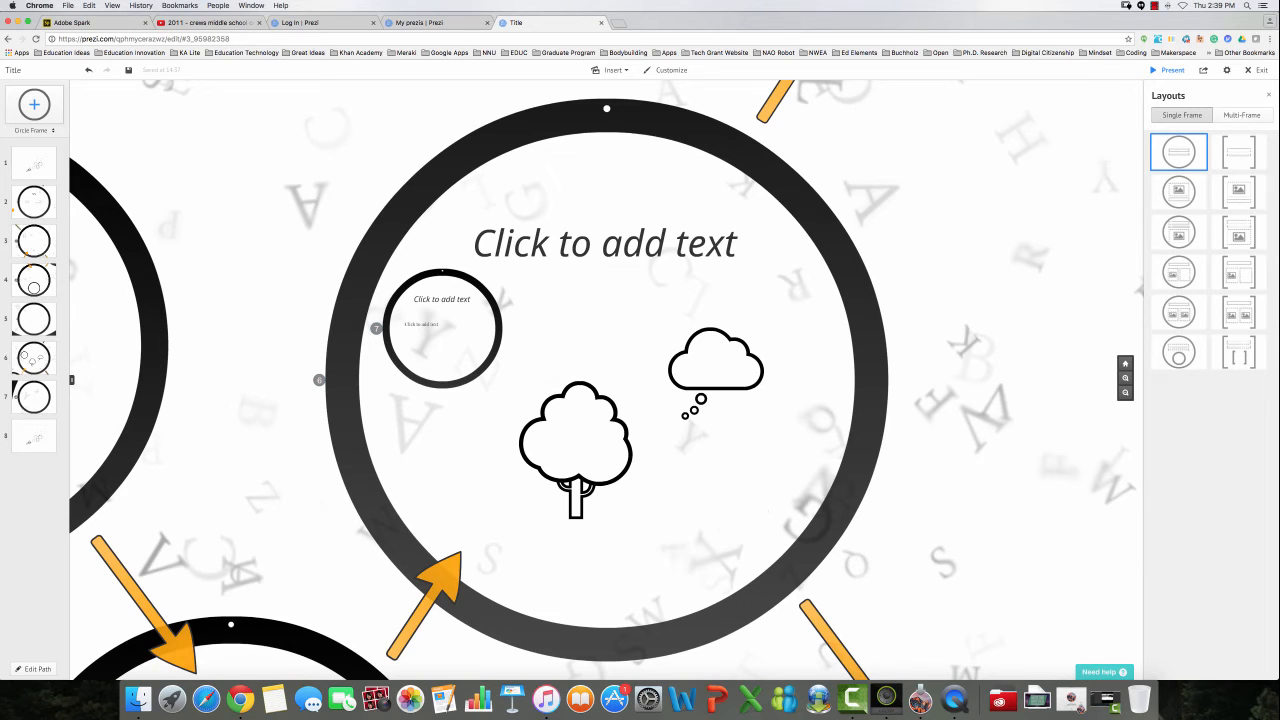
click(764, 510)
click(178, 585)
click(33, 396)
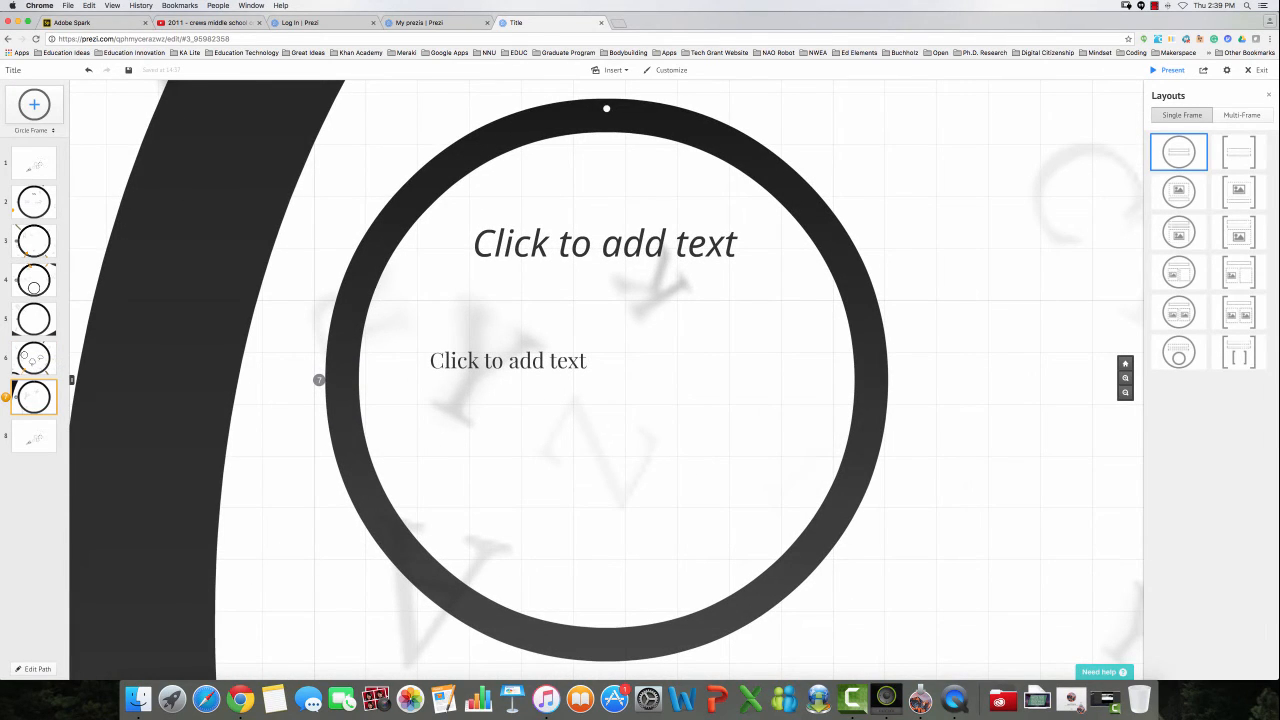
click(33, 358)
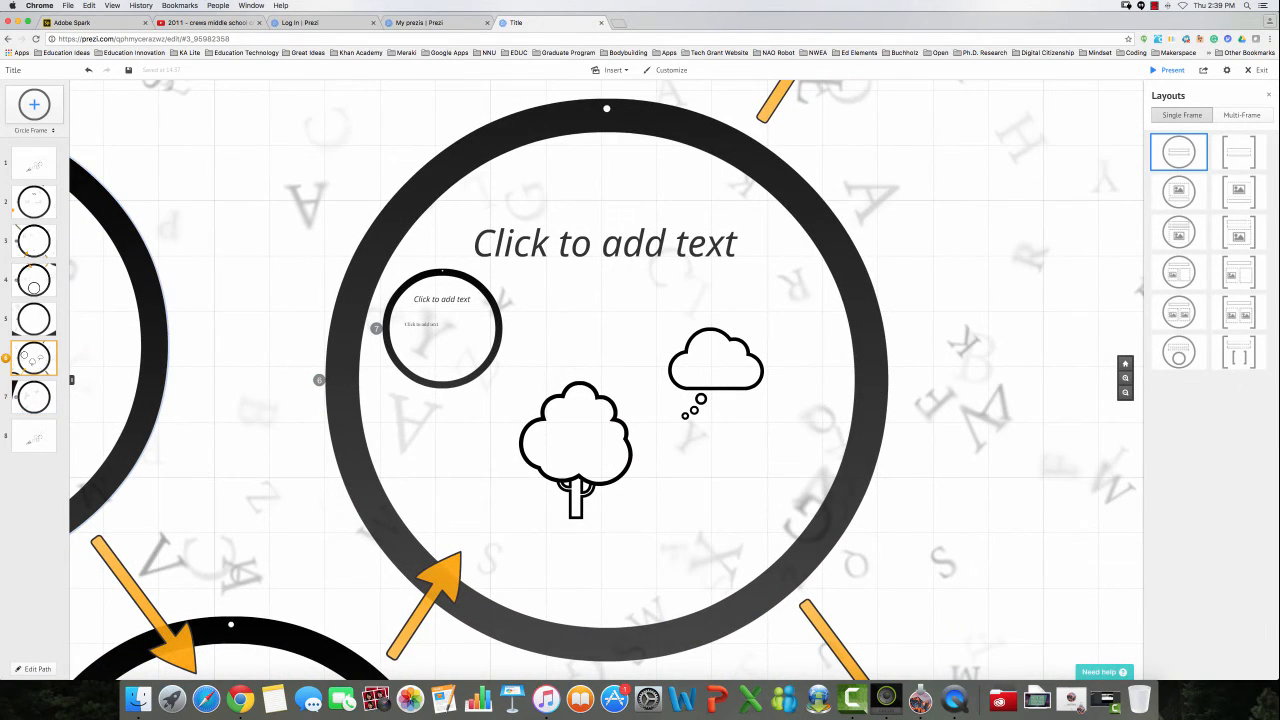
Move to path step 7 and type the heading 'Title' into its title placeholder.
key(Right)
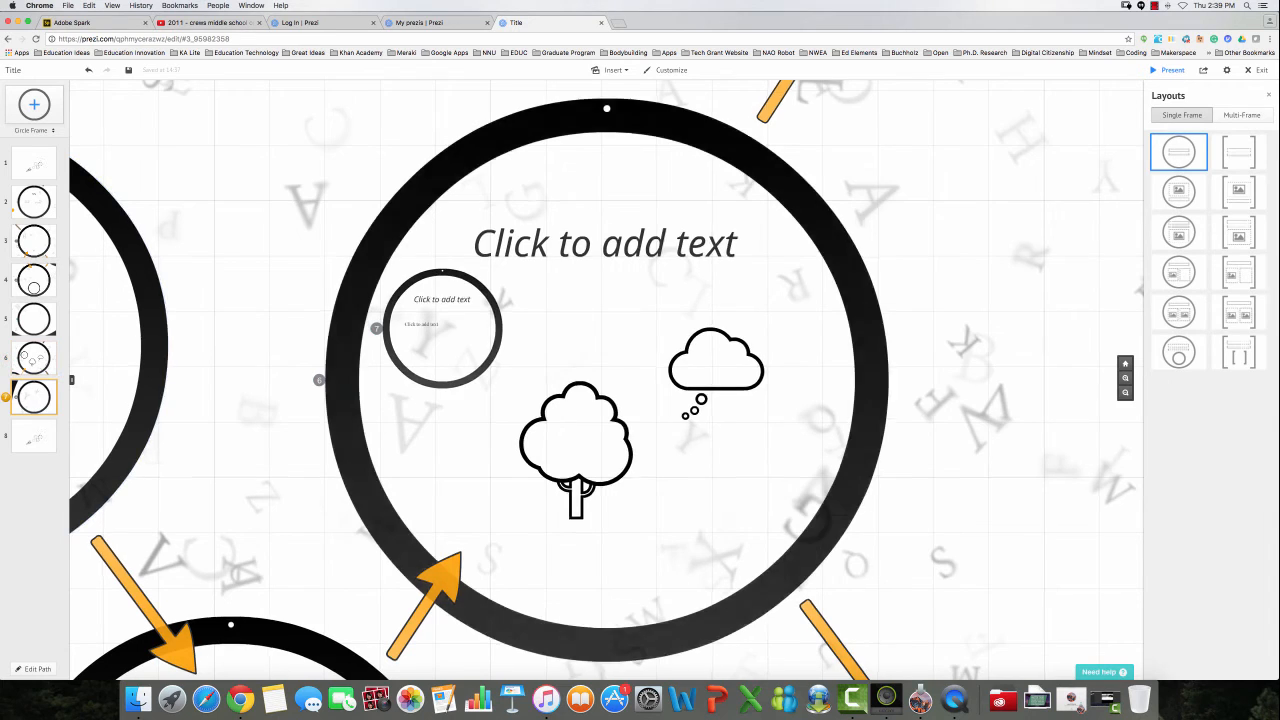
click(677, 233)
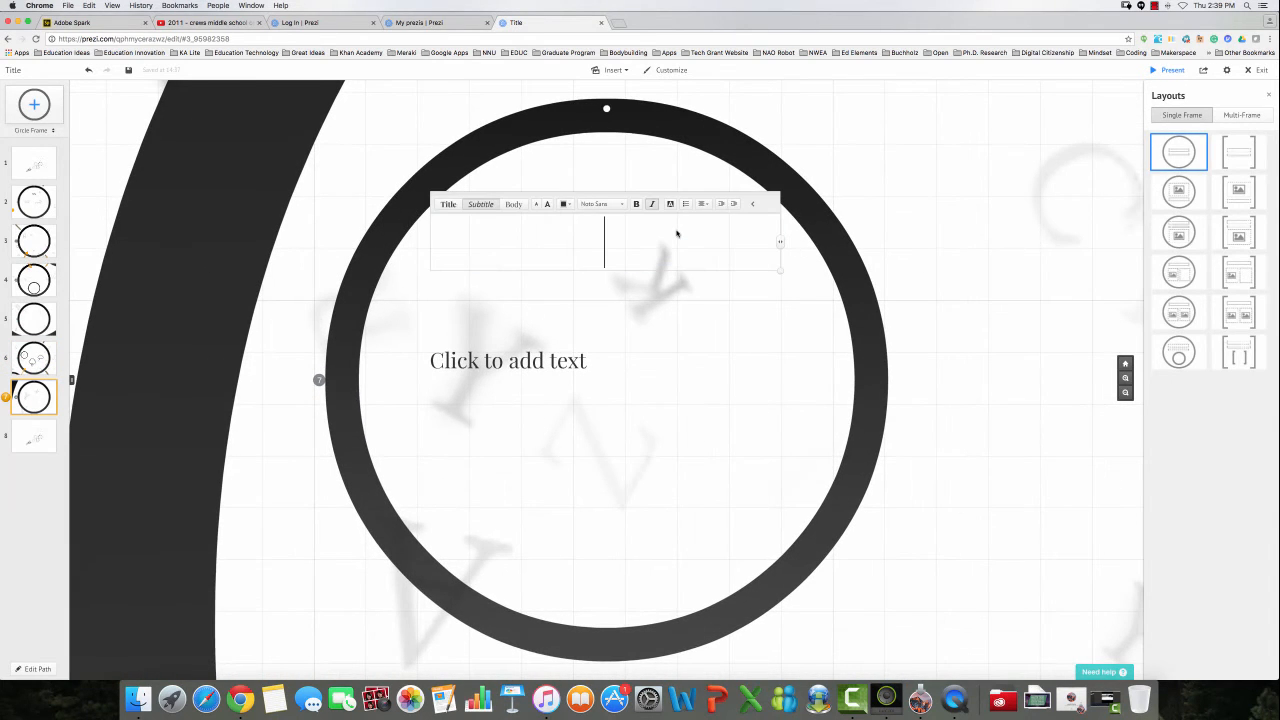
text(TItle)
key(BackSpace)
key(BackSpace)
key(BackSpace)
key(BackSpace)
text(itle)
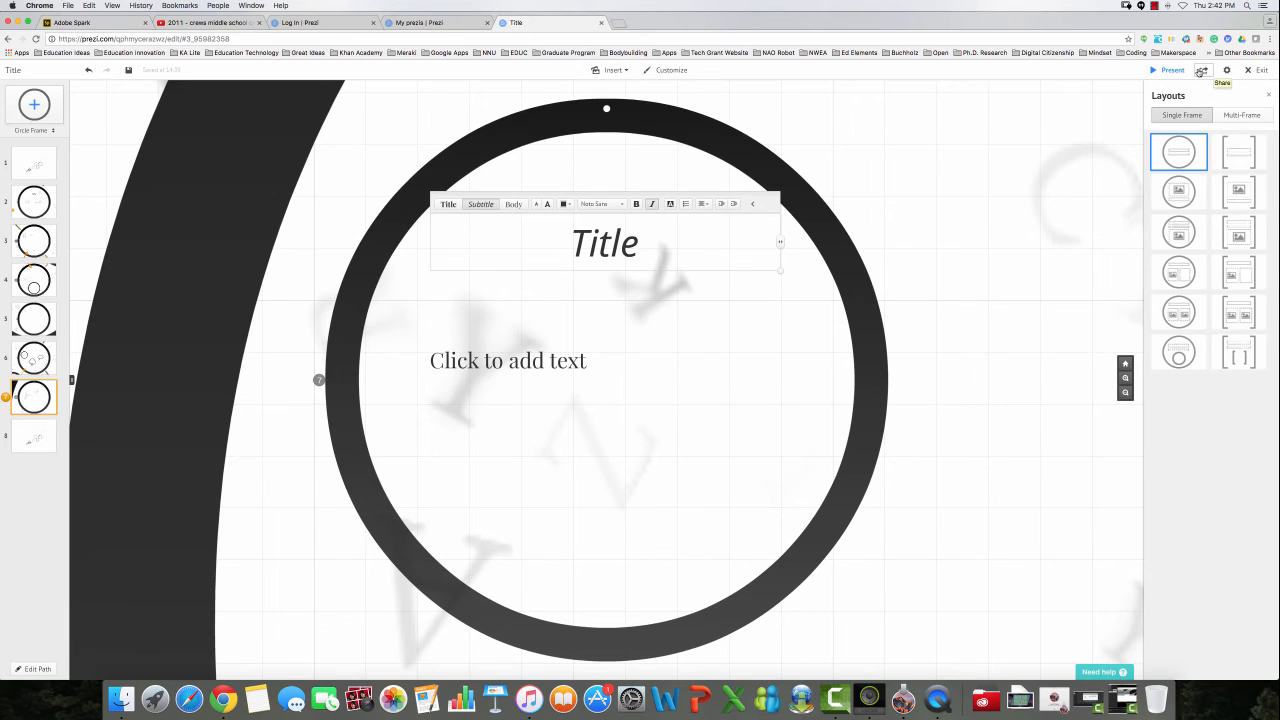
click(1202, 71)
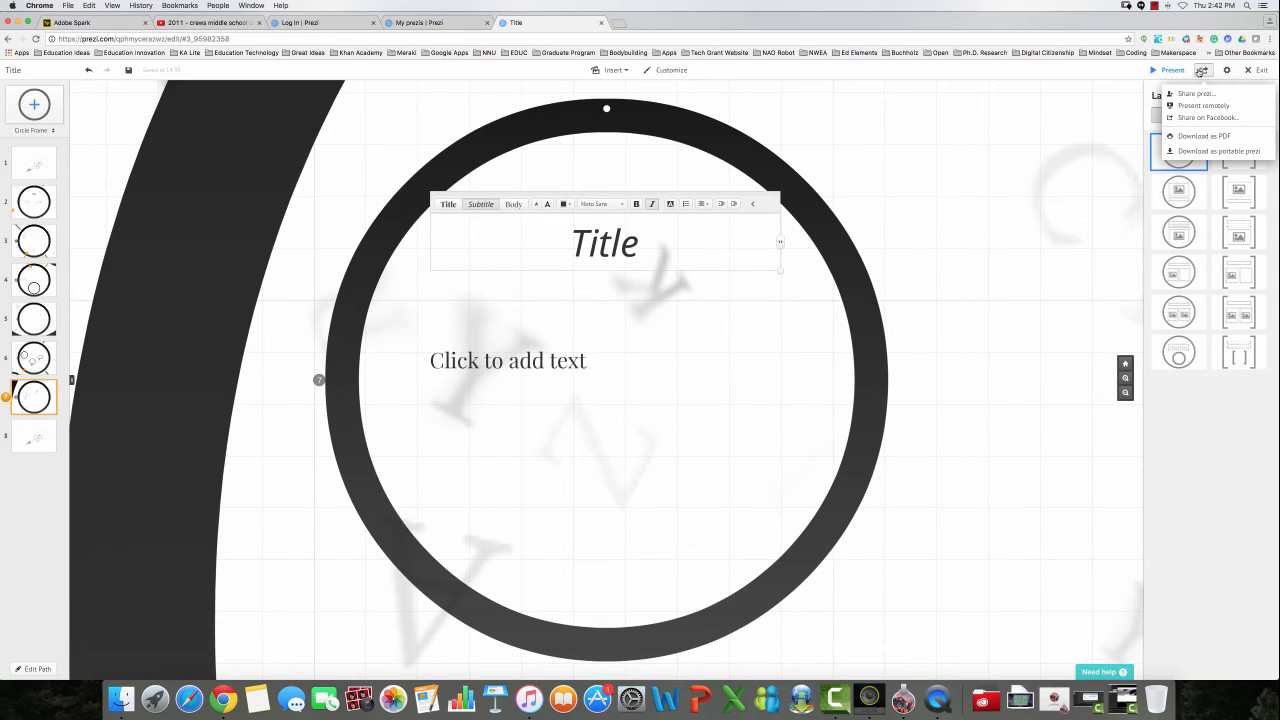
click(1199, 94)
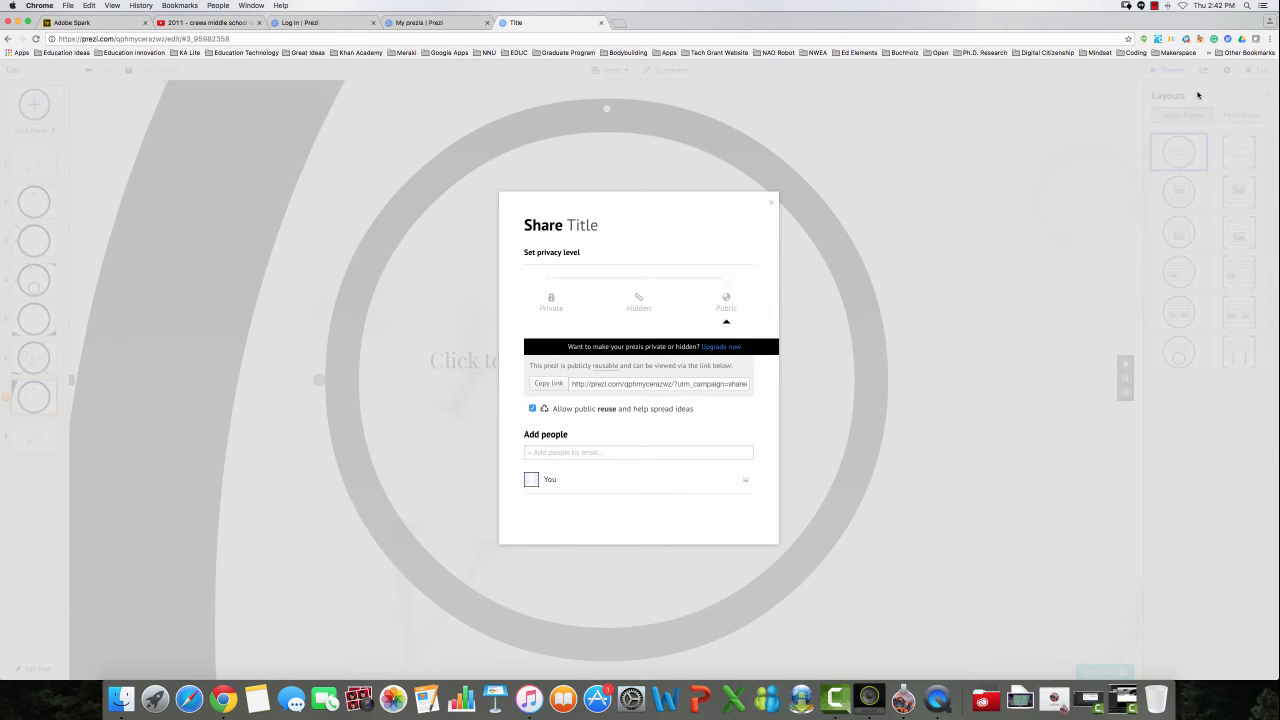
click(545, 452)
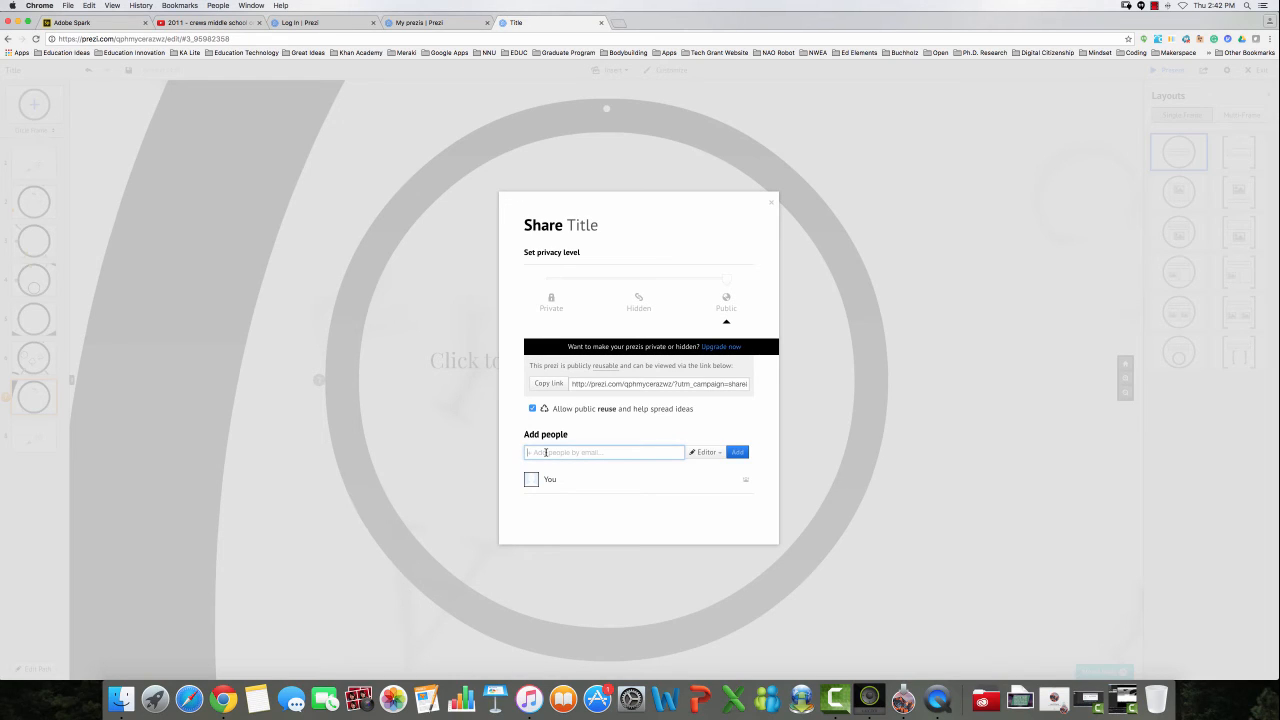
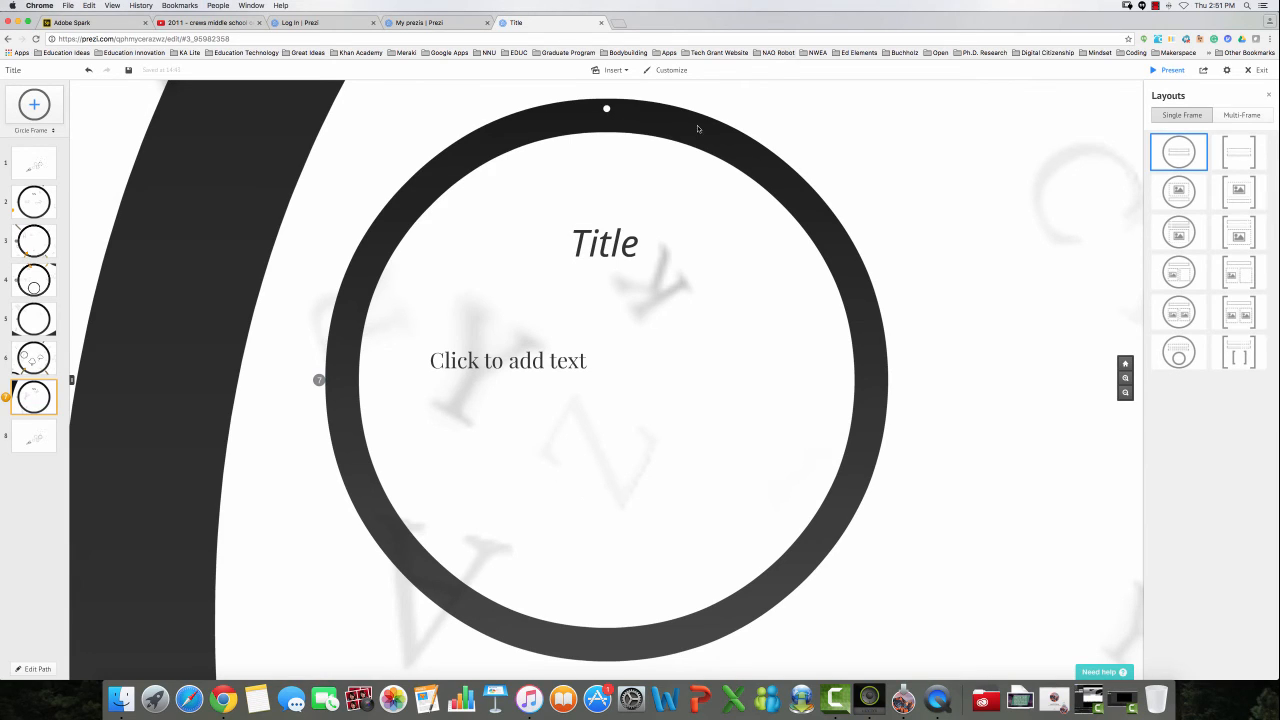
Present from the overview through each circle frame and the nested circle, then exit with Esc.
click(40, 172)
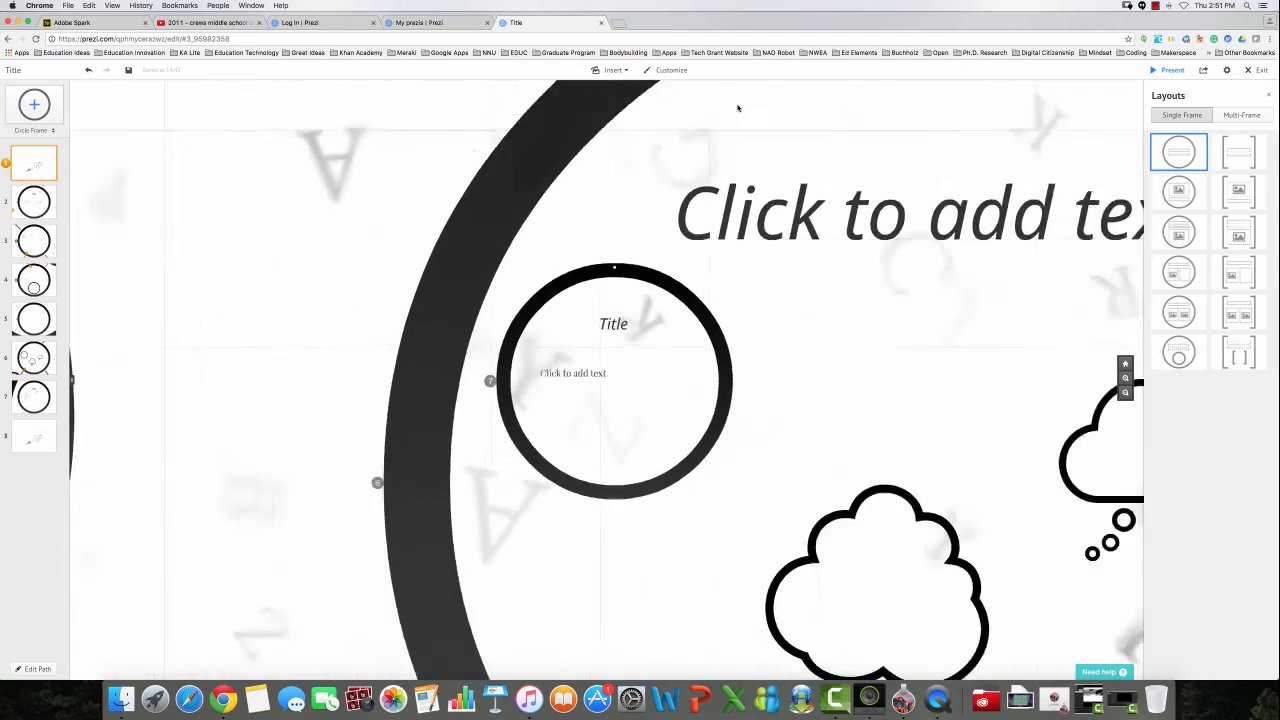
click(1170, 71)
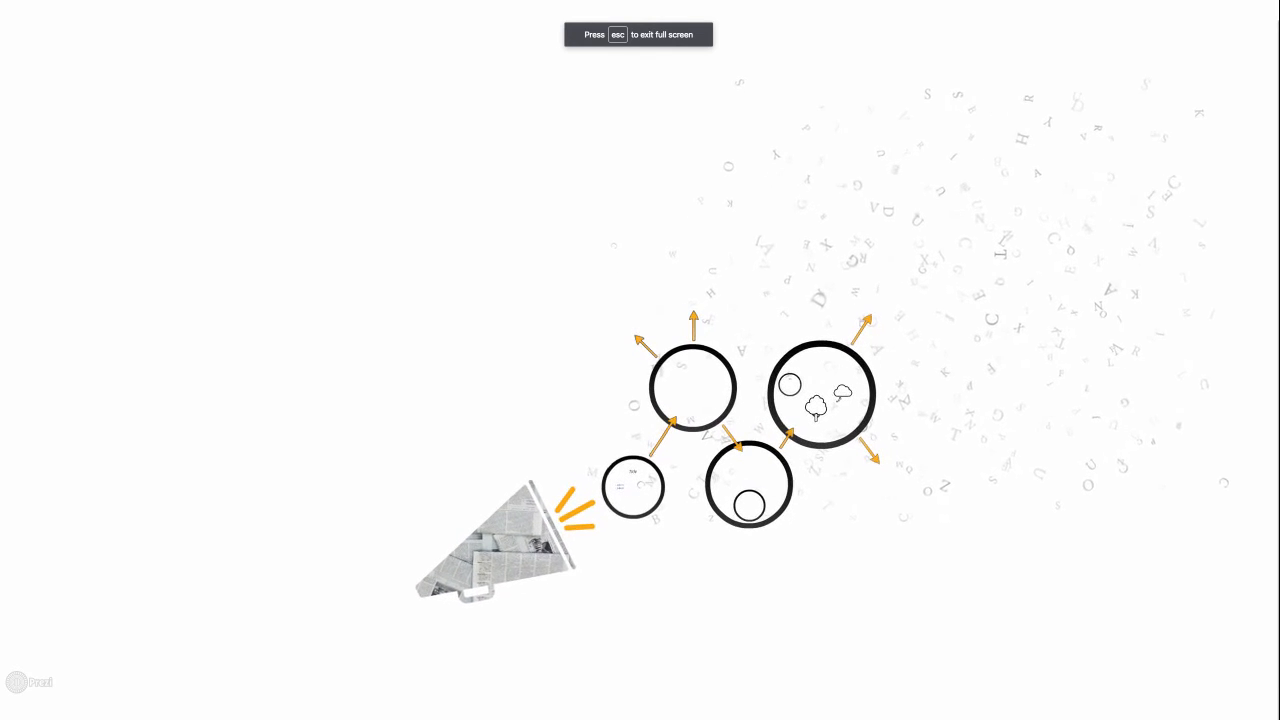
key(Right)
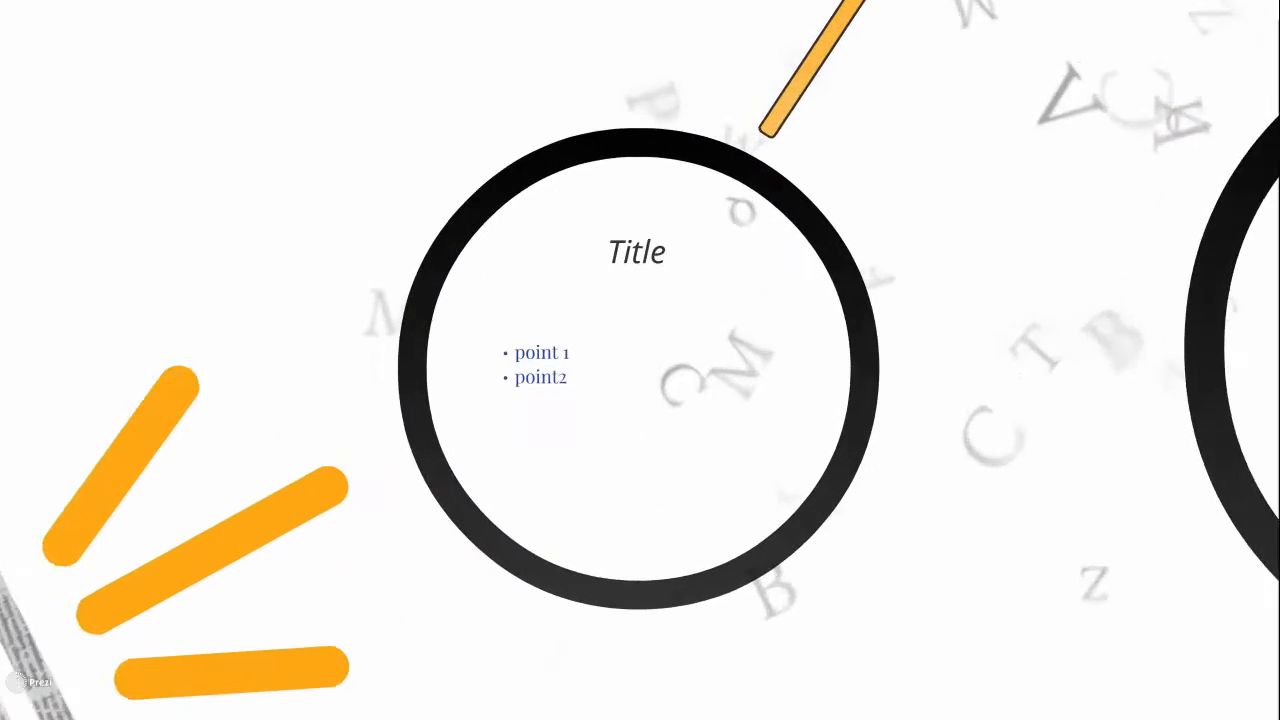
key(Right)
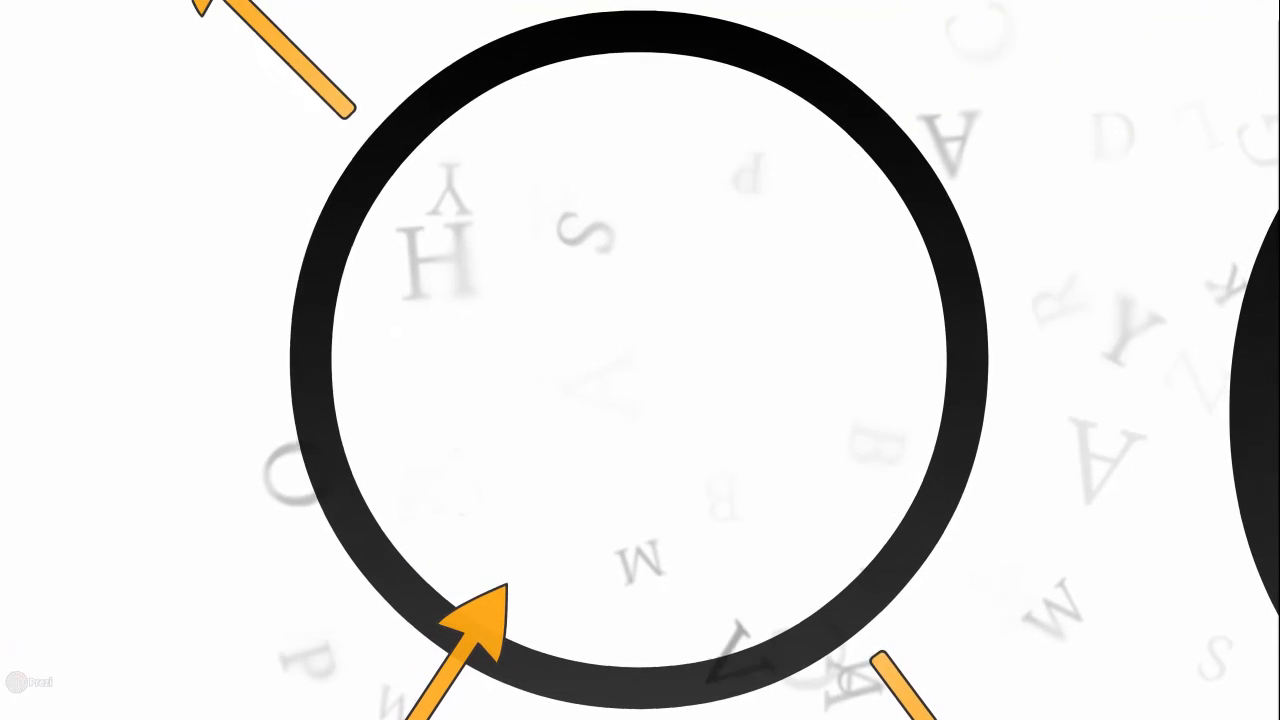
key(Right)
key(Right)
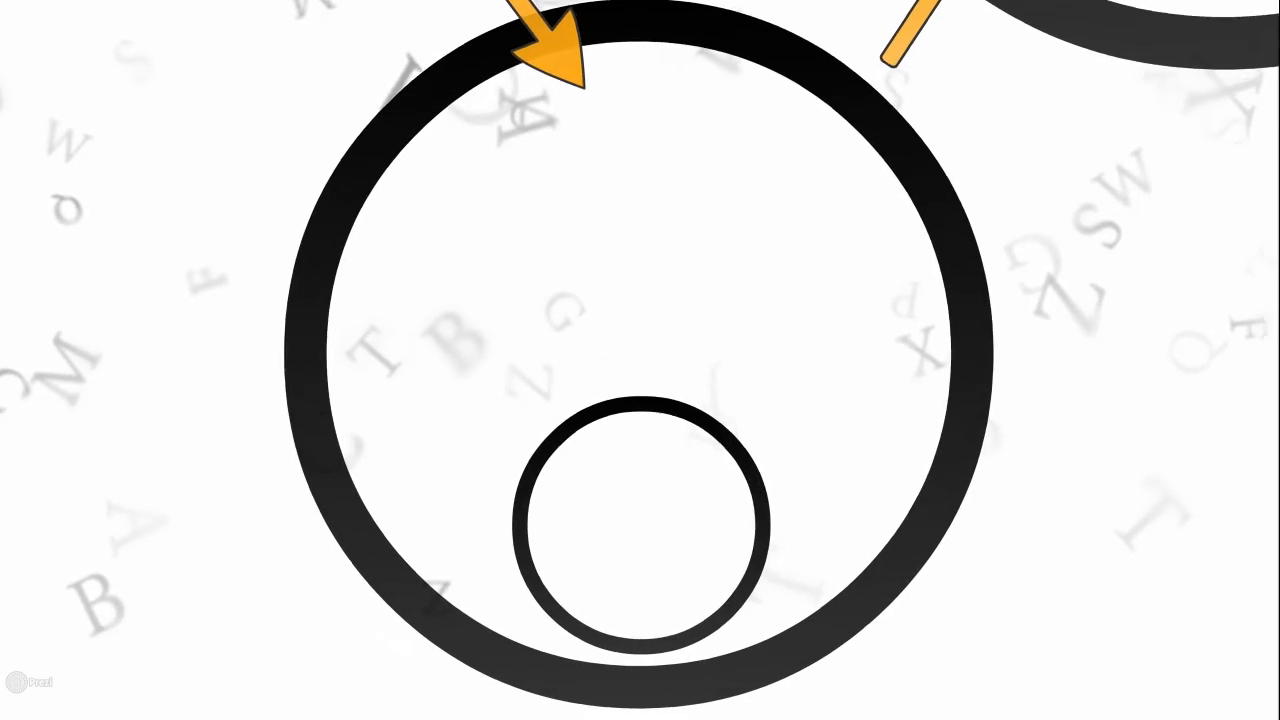
key(Right)
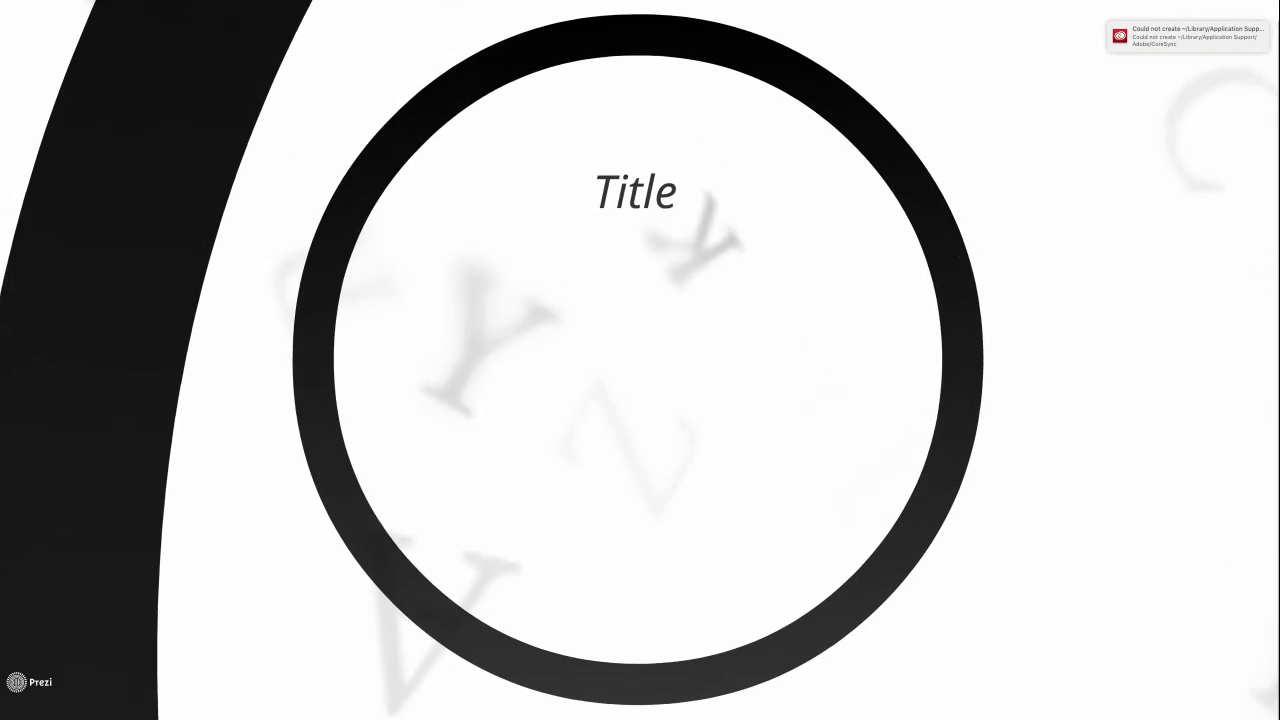
key(Right)
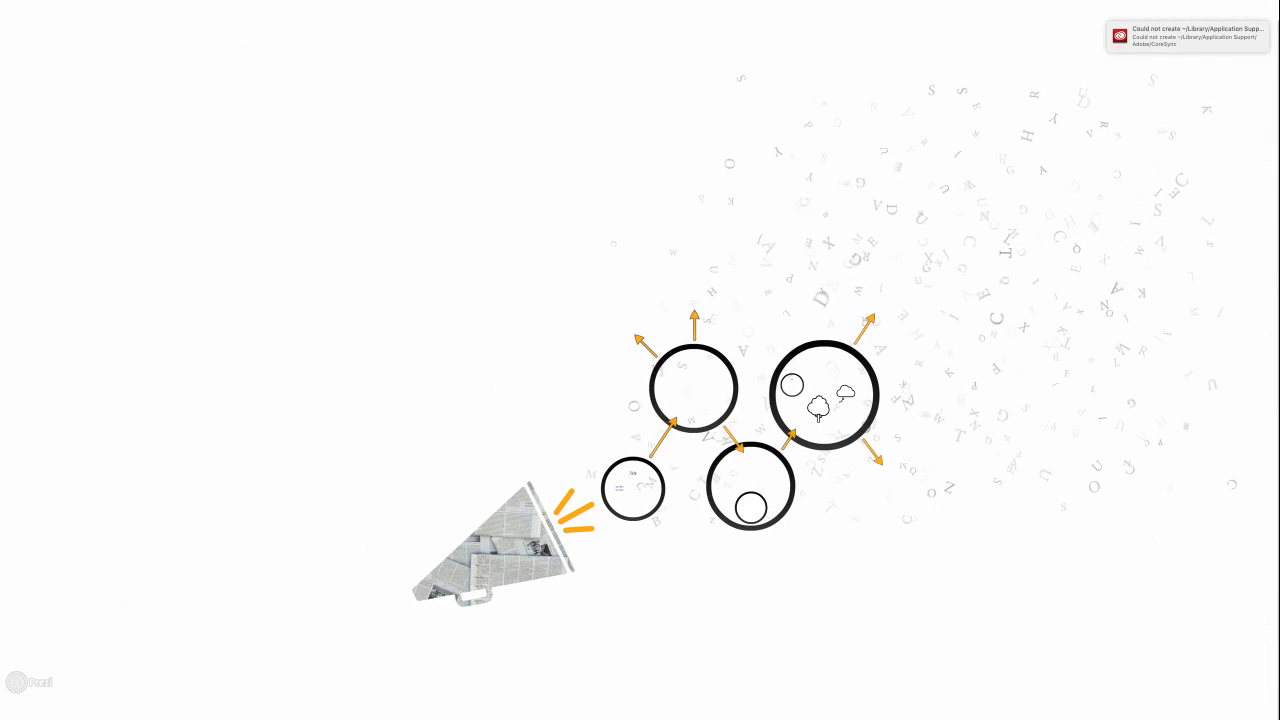
key(Escape)
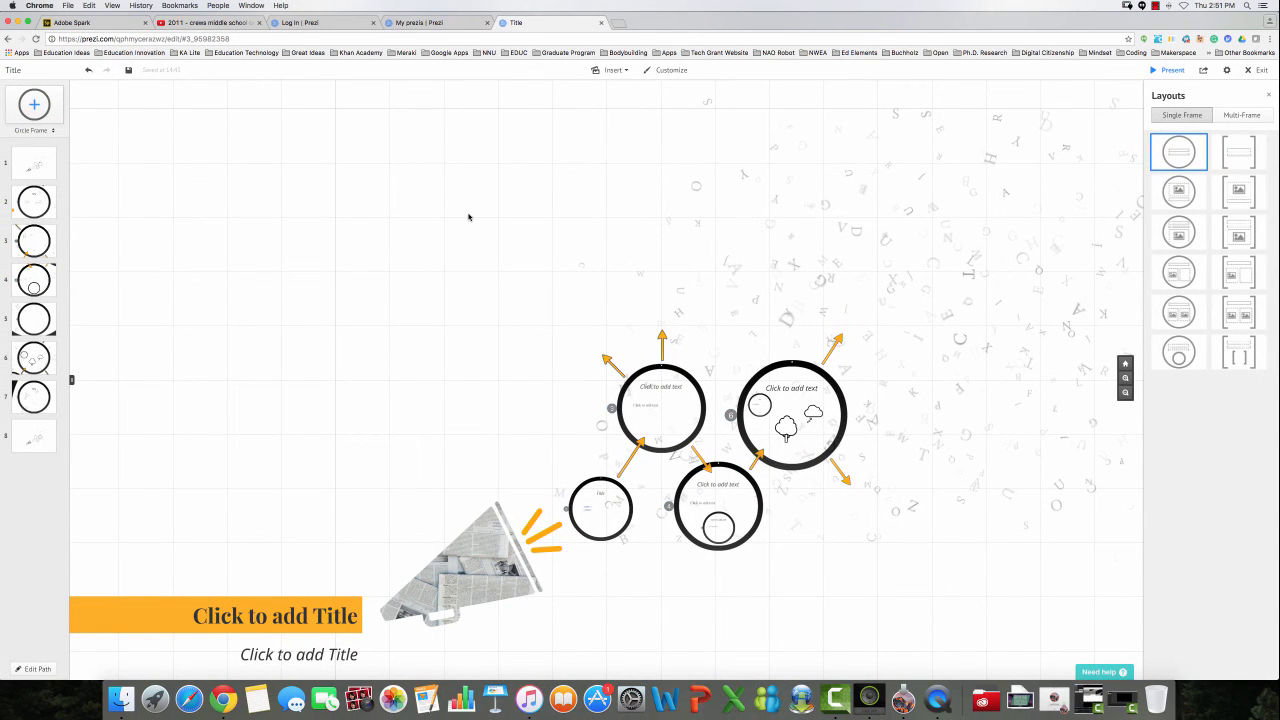
Drag path step 5 above step 4 in the path sidebar.
scroll(4, 456, down, 3)
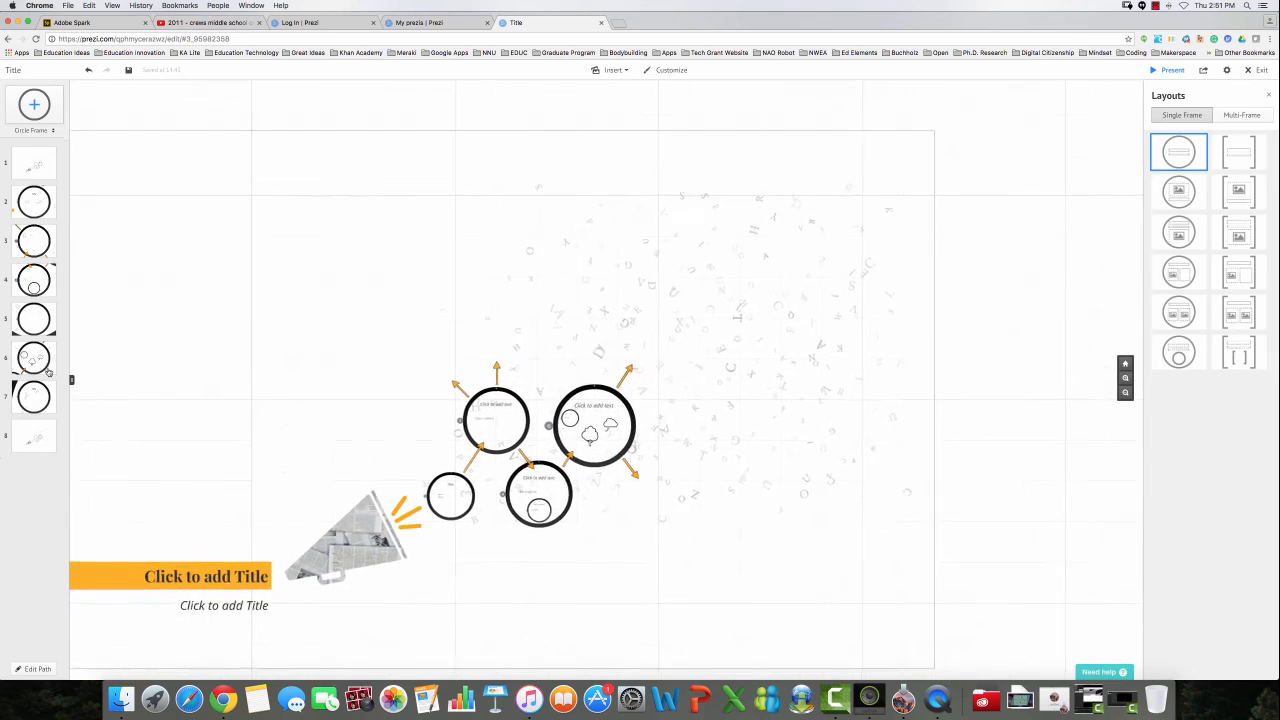
click(47, 319)
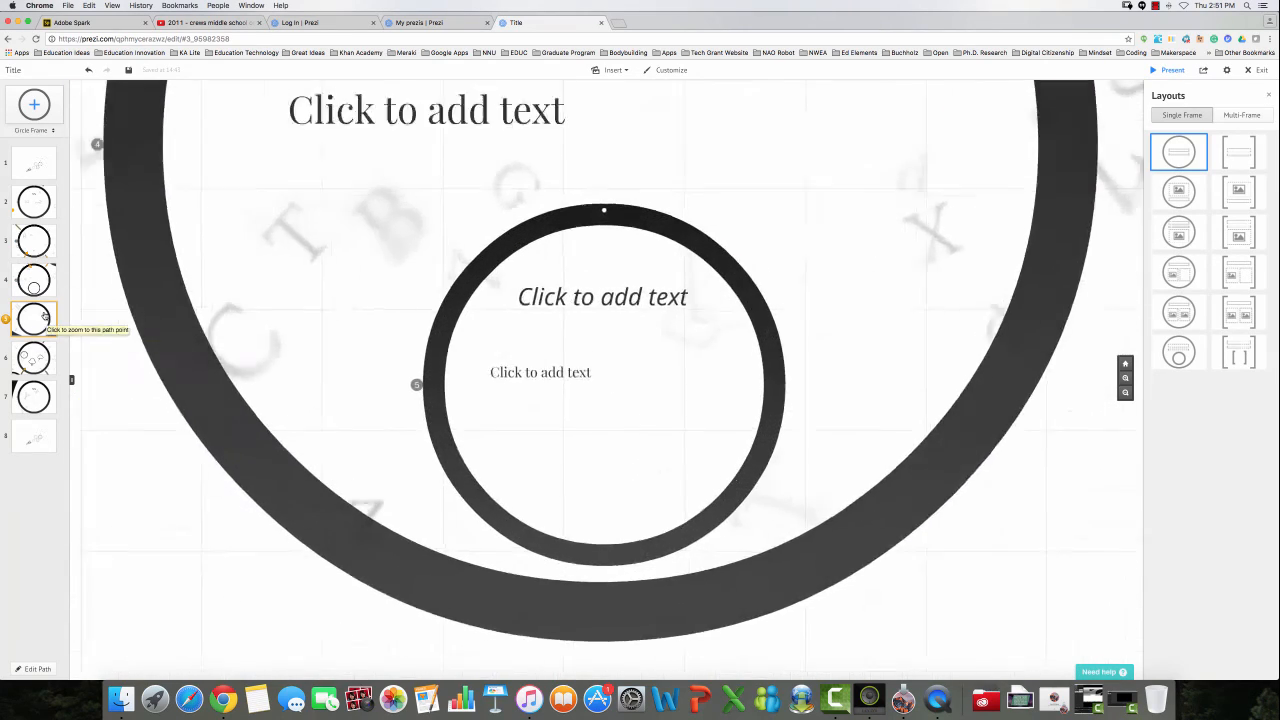
drag(42, 312, 31, 203)
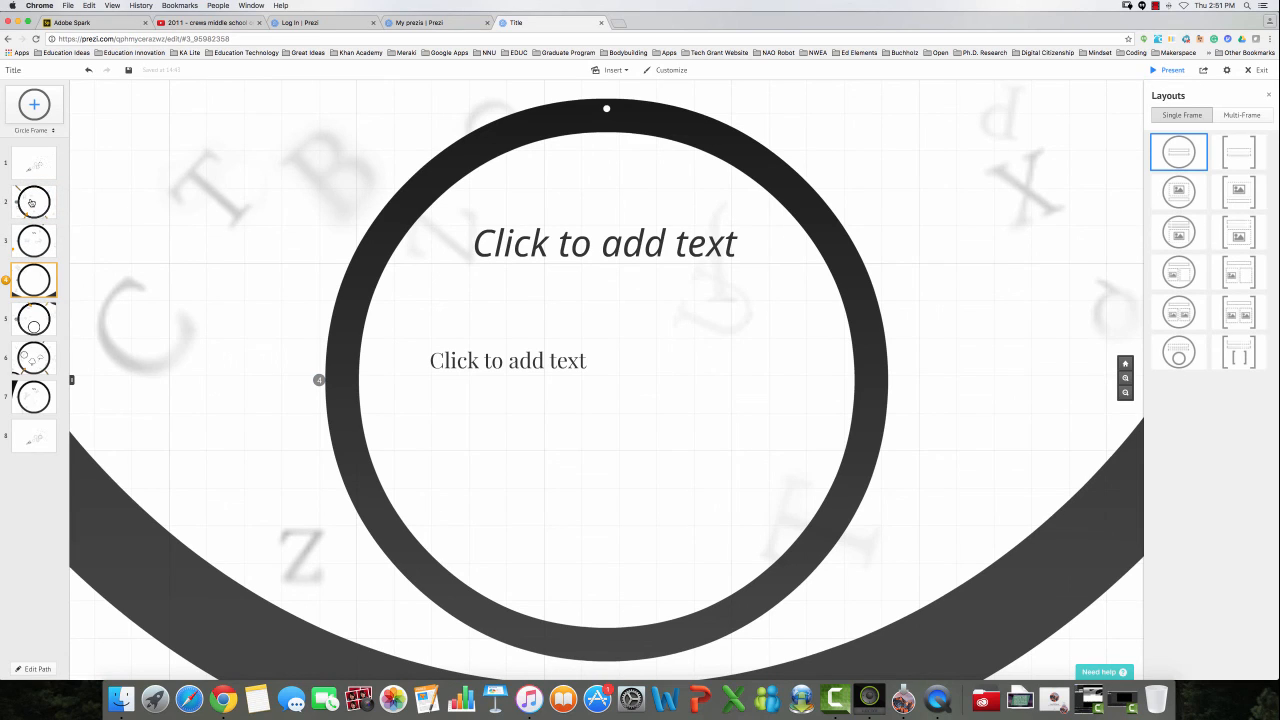